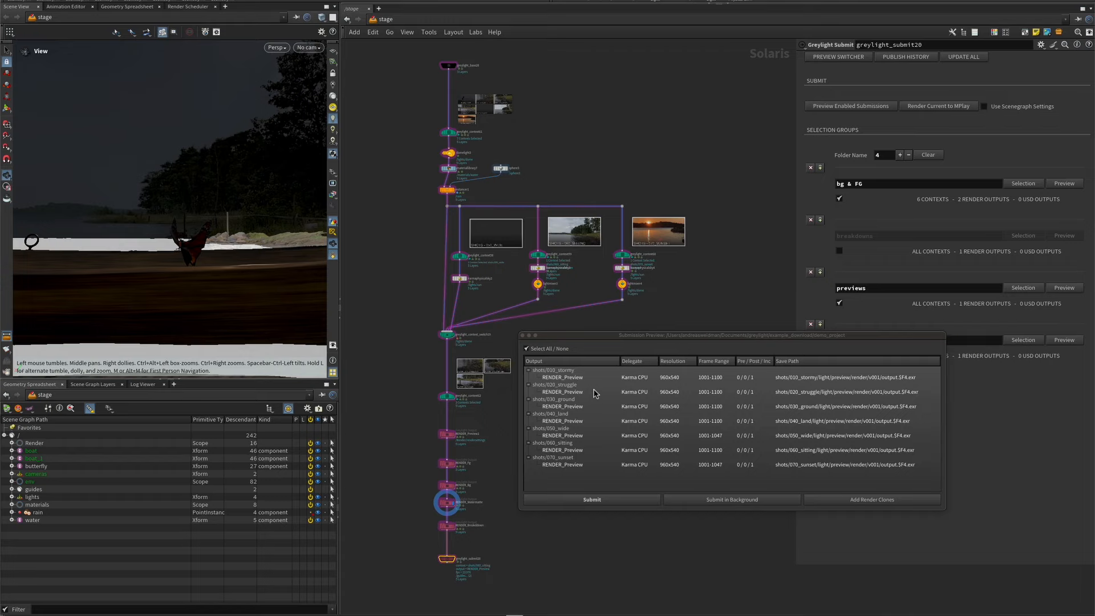
# Step: Dismiss the submission preview and examine the 010_stormy layout and 020_struggle main_rain USD exports in Finder
pyautogui.press('Escape')
pyautogui.click(549, 348)
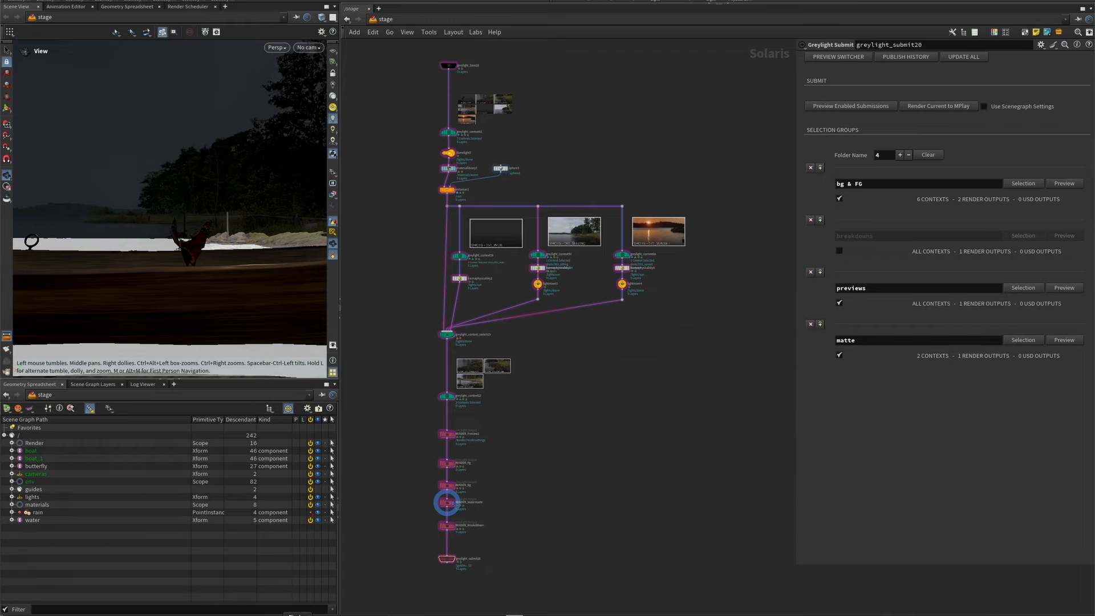
pyautogui.click(297, 615)
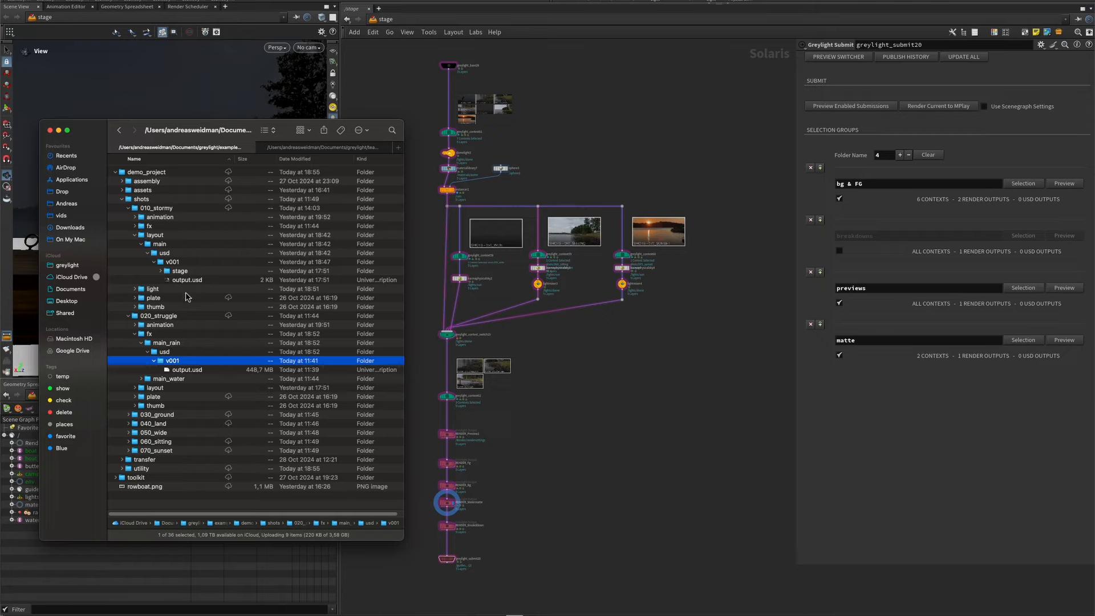
pyautogui.click(183, 272)
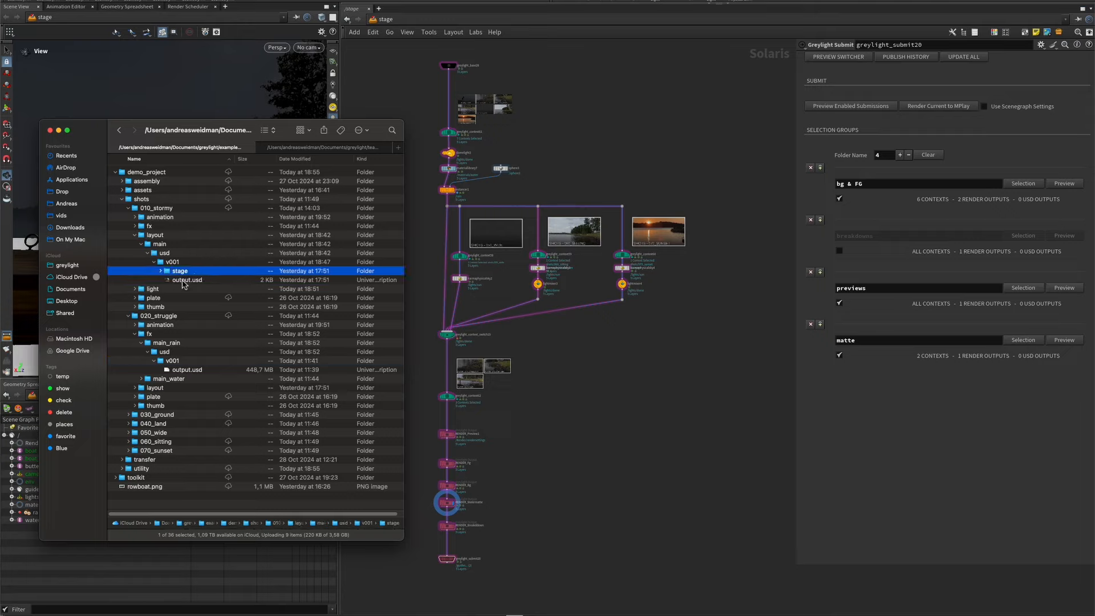
pyautogui.click(185, 280)
pyautogui.click(188, 371)
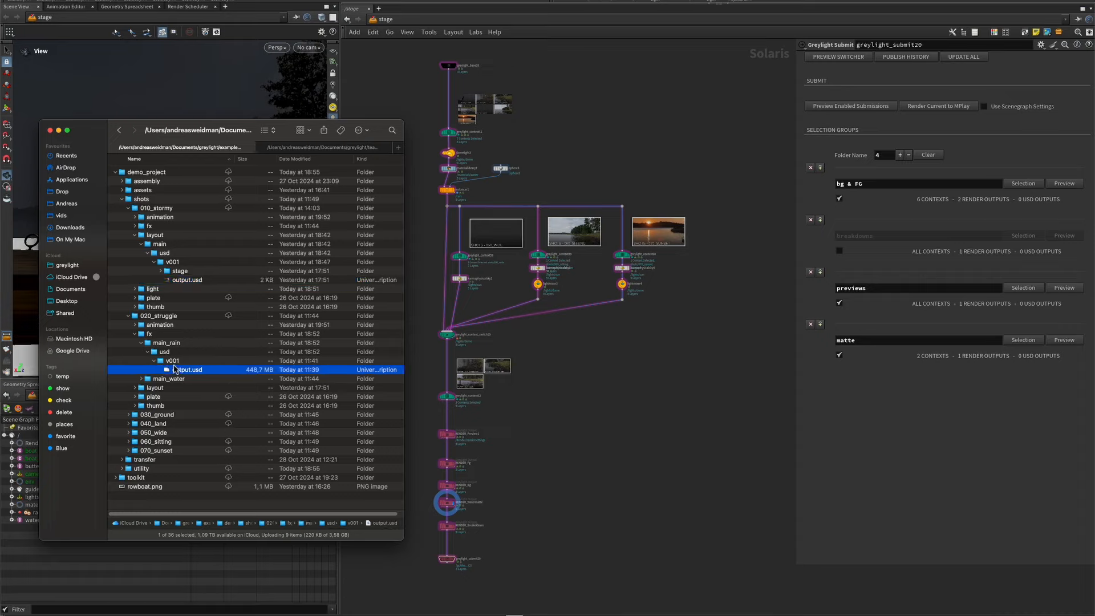
pyautogui.click(186, 280)
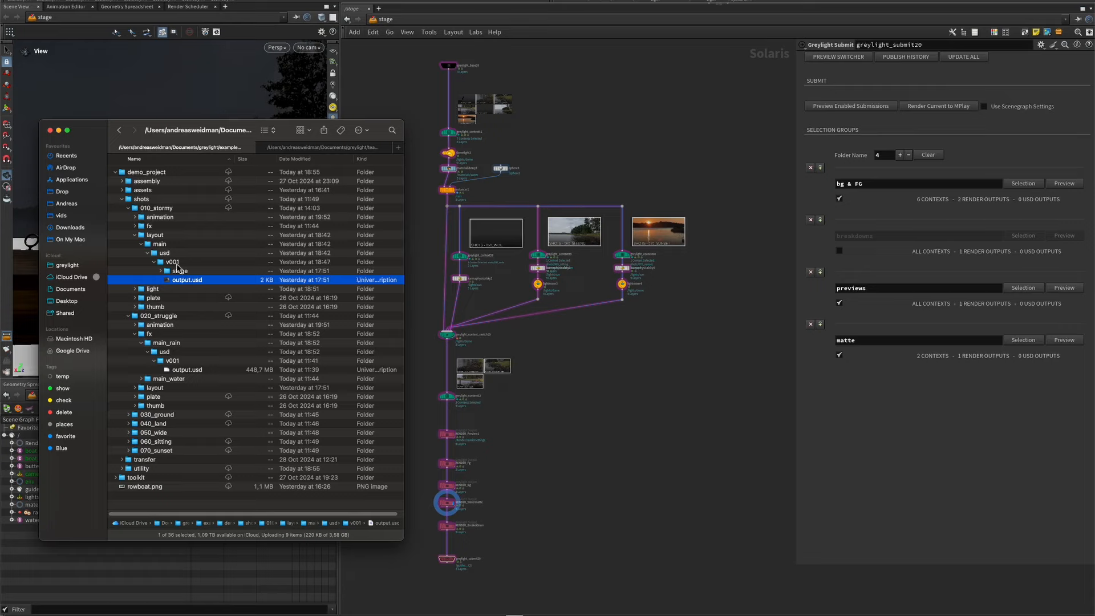
# Step: Open the publish history from the Greylight Base node in Houdini and copy the path of butterfly/lookdev/main/usd/v001
pyautogui.click(528, 173)
pyautogui.click(451, 66)
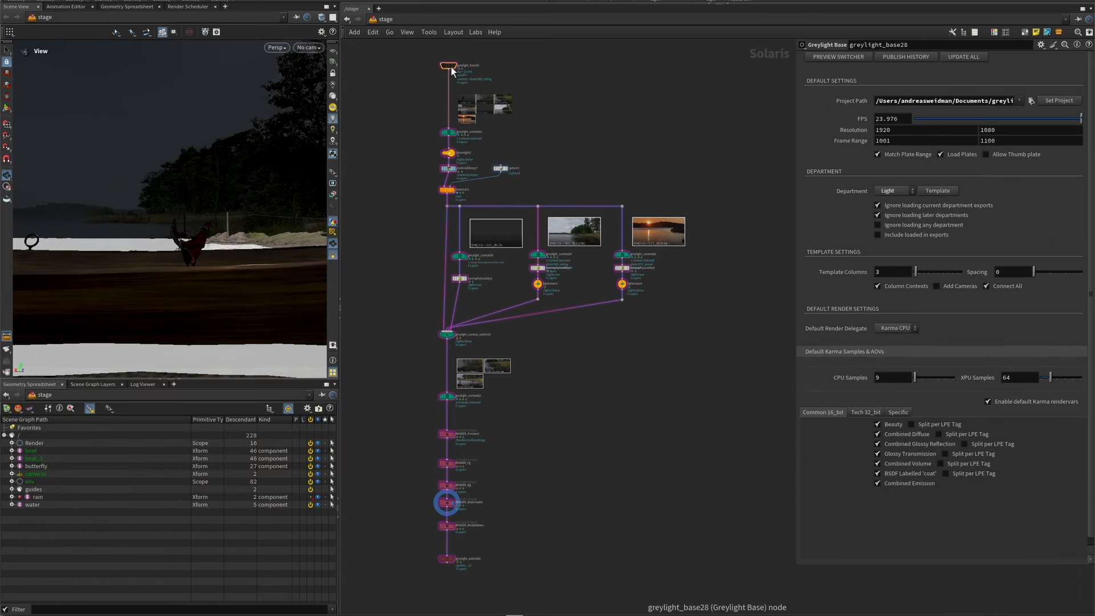
pyautogui.click(890, 57)
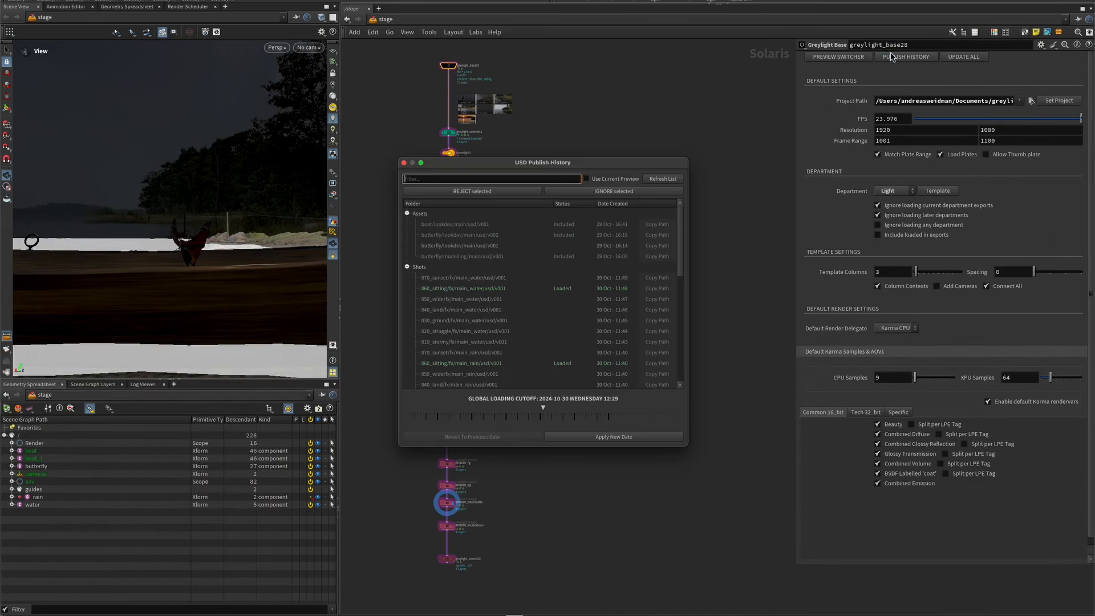
pyautogui.click(485, 238)
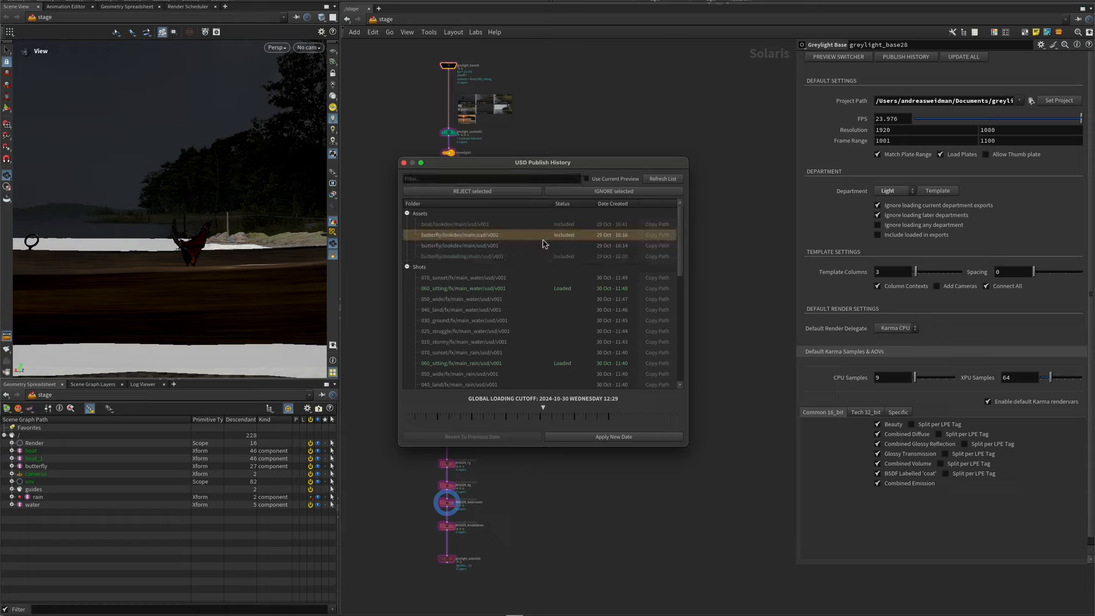
pyautogui.click(515, 247)
pyautogui.click(519, 235)
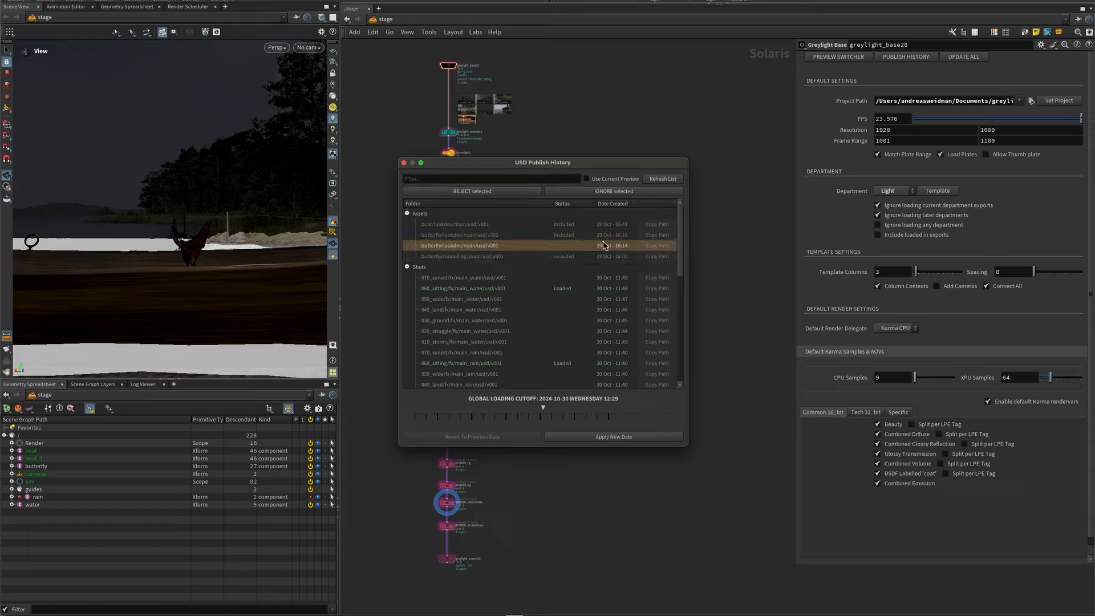
pyautogui.click(657, 246)
pyautogui.click(631, 245)
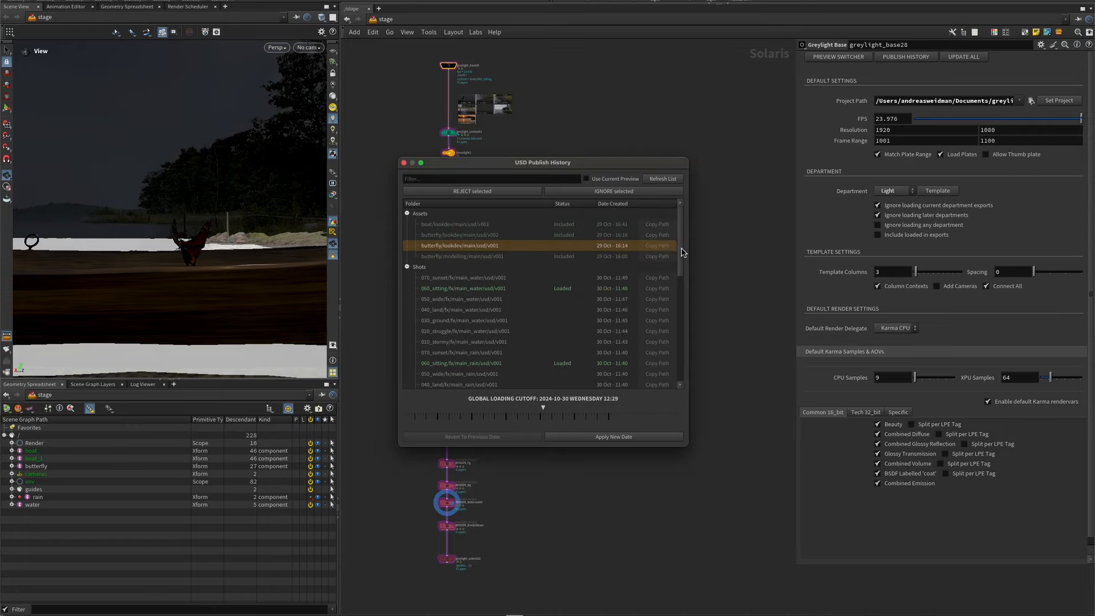
# Step: Close the publish history, paste the copied path into the network as a Sublayer node and widen its parameter area
pyautogui.click(412, 163)
pyautogui.press('super+v')
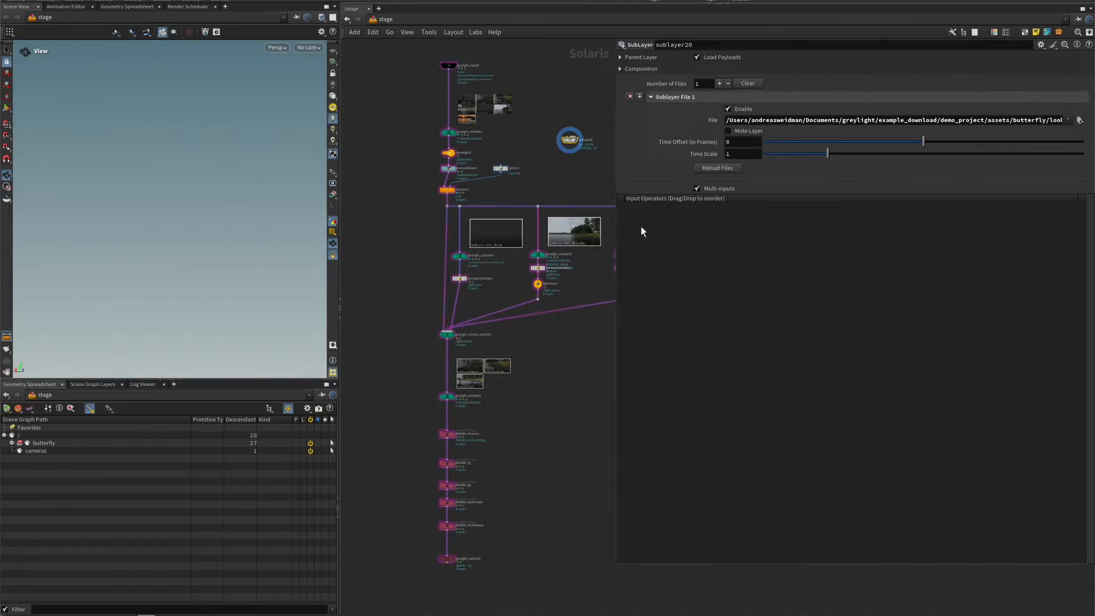
pyautogui.moveTo(609, 217); pyautogui.dragTo(470, 215)
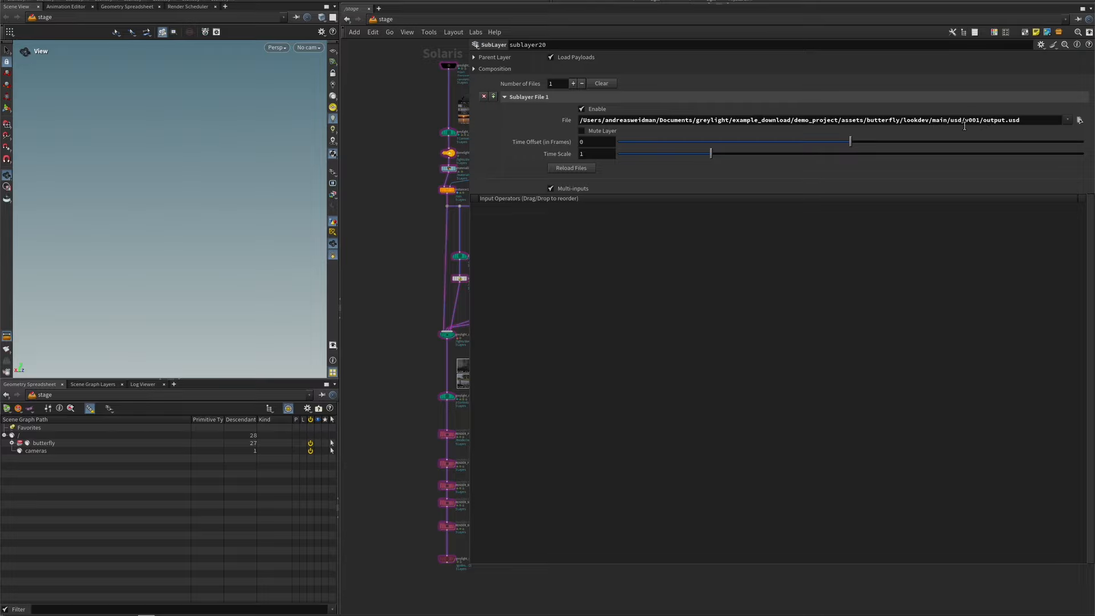
# Step: Change the sublayer's file path to the v002 output.usd of the butterfly lookdev
pyautogui.moveTo(989, 123); pyautogui.dragTo(1008, 123)
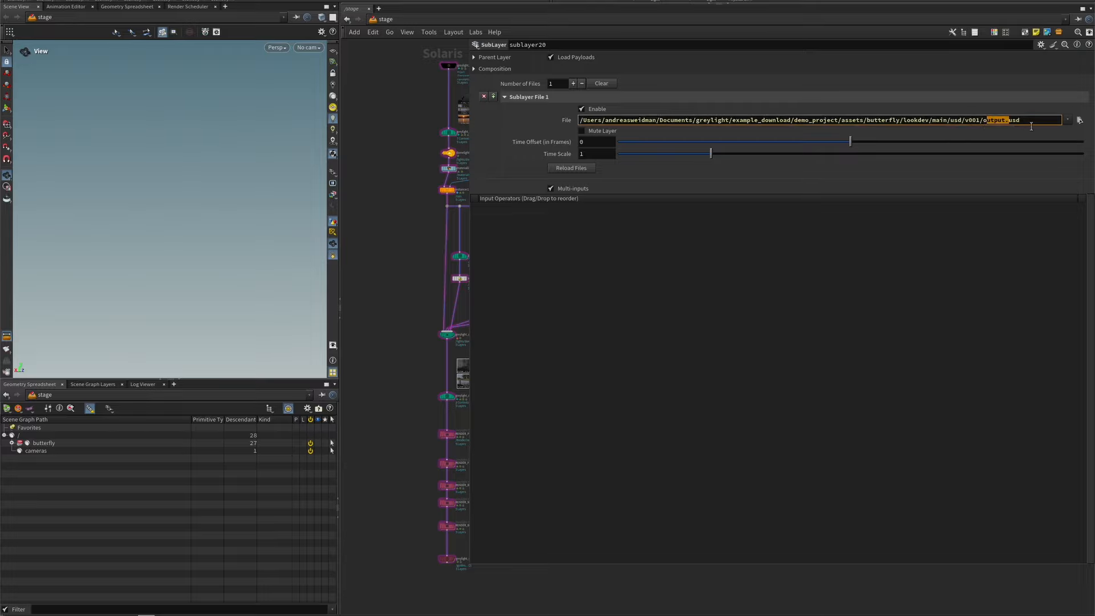
pyautogui.click(1052, 124)
pyautogui.press('BackSpace')
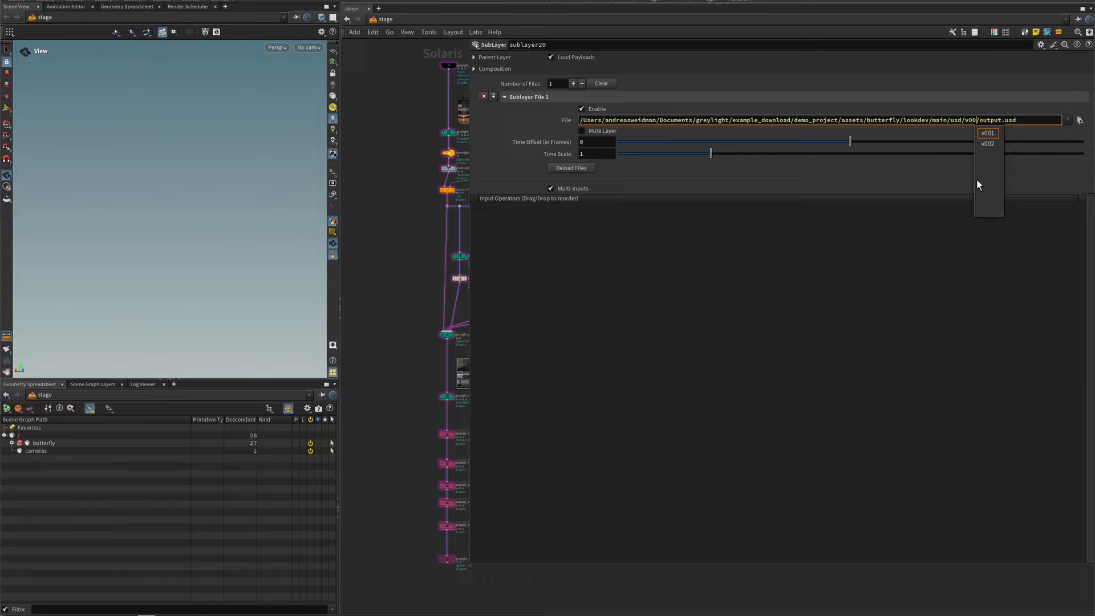
pyautogui.click(992, 145)
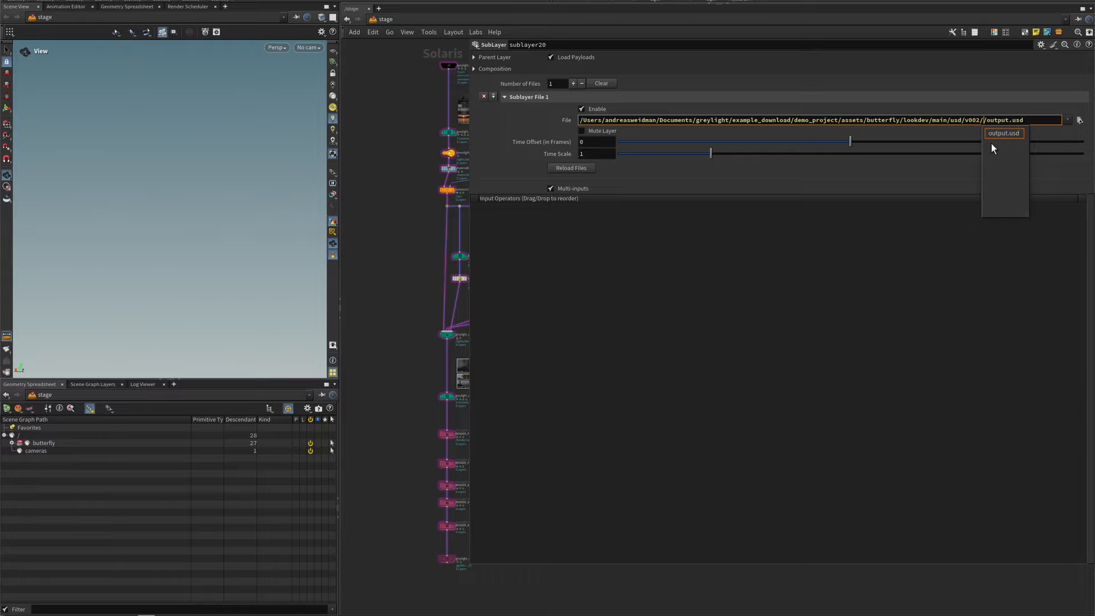
pyautogui.press('Return')
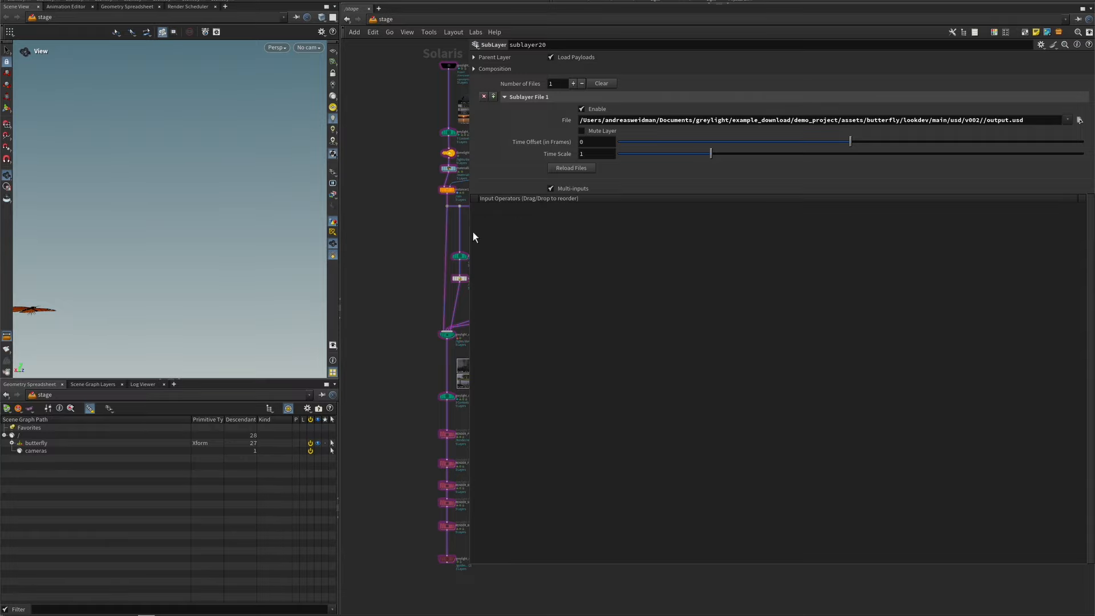
# Step: Expand the stage folder inside the 010_stormy layout v001 export in Finder to examine its contents
pyautogui.click(297, 615)
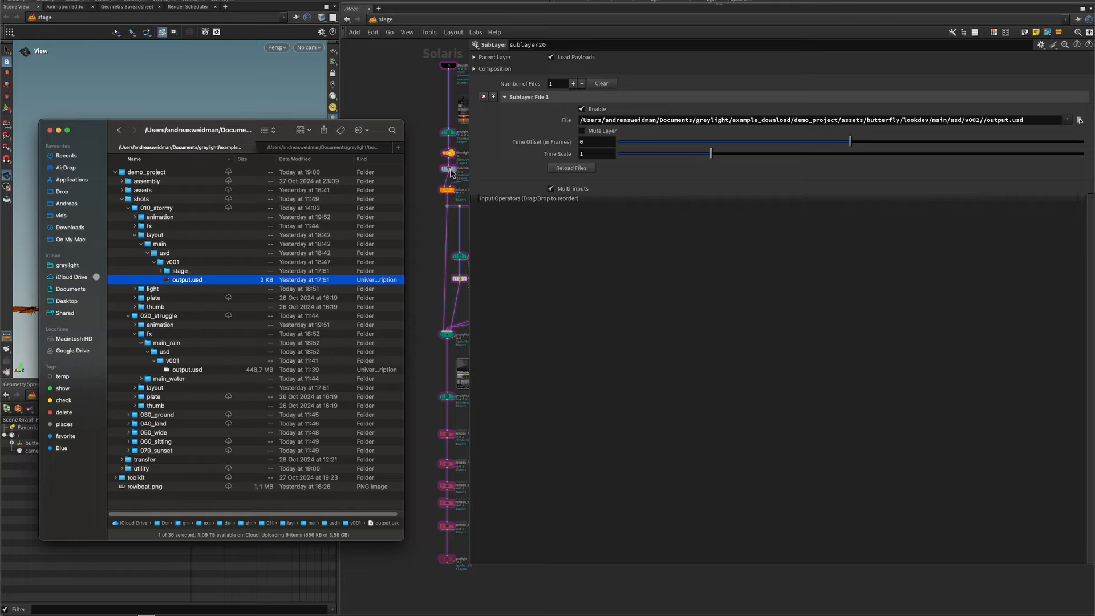
pyautogui.click(175, 272)
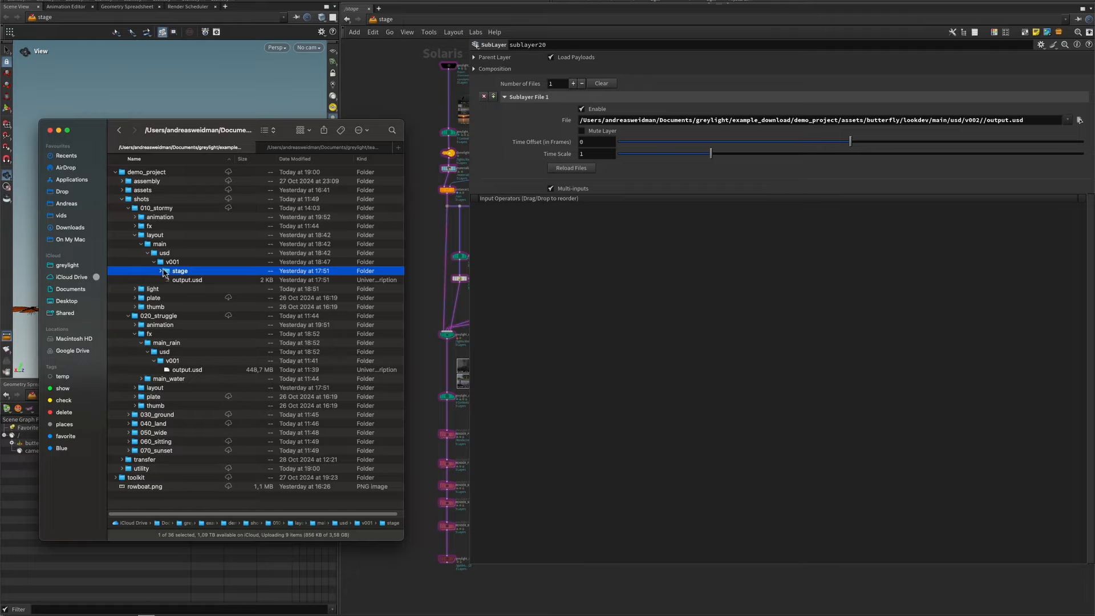
pyautogui.click(161, 272)
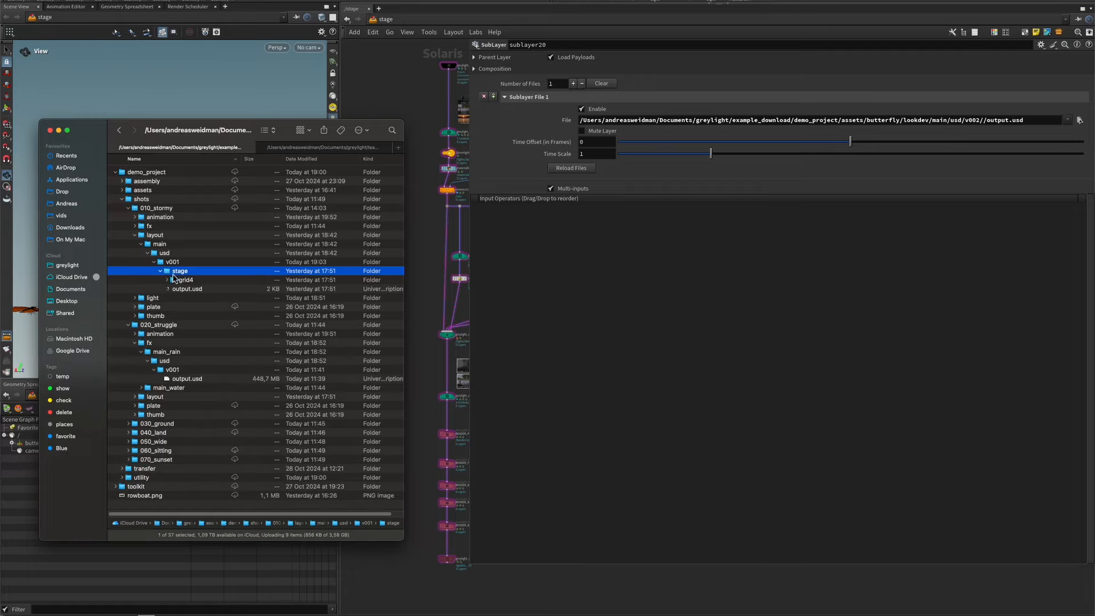
pyautogui.click(169, 280)
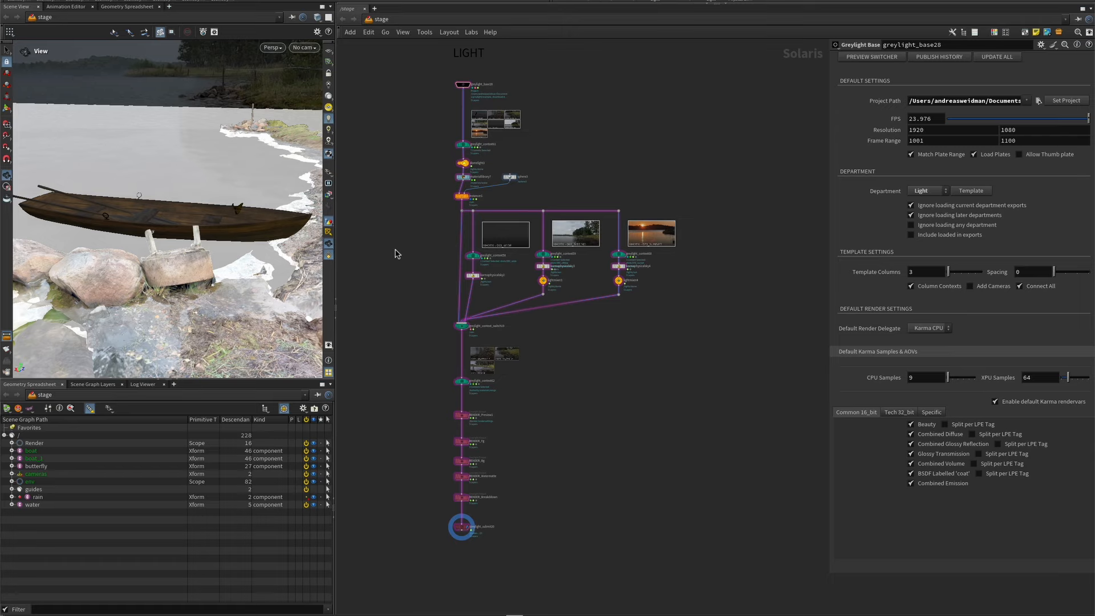
# Step: Frame the butterfly on the boat in the scene view and render the viewport with Karma CPU
pyautogui.moveTo(237, 209); pyautogui.dragTo(238, 213)
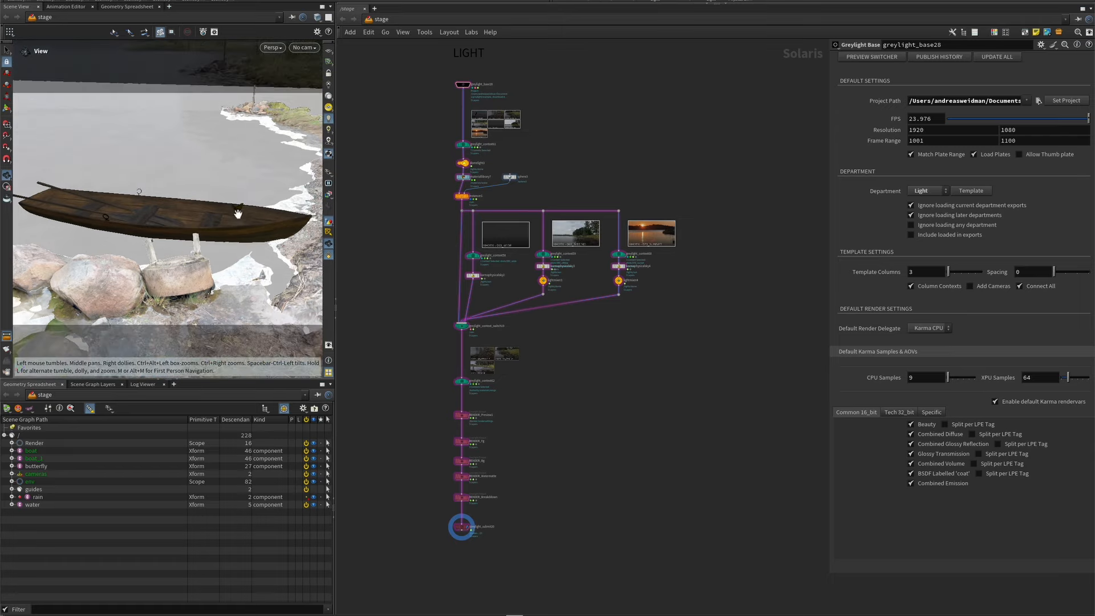
pyautogui.moveTo(234, 215)
pyautogui.mouseDown(button='right')
pyautogui.moveTo(365, 191)
pyautogui.moveTo(257, 222)
pyautogui.mouseUp(button='right')
pyautogui.moveTo(237, 220); pyautogui.dragTo(200, 225)
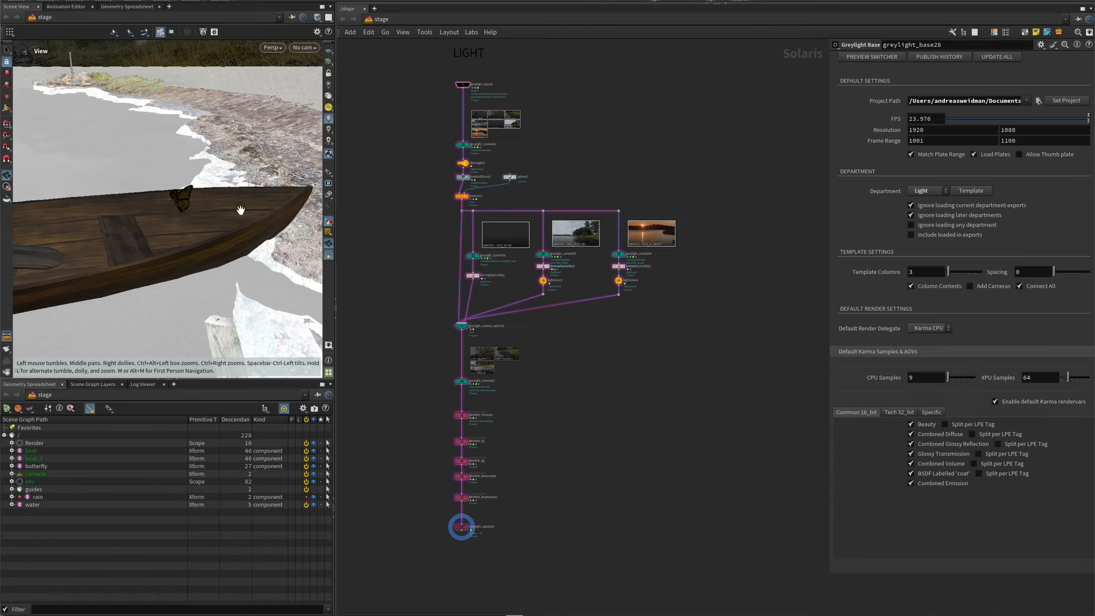
pyautogui.click(272, 47)
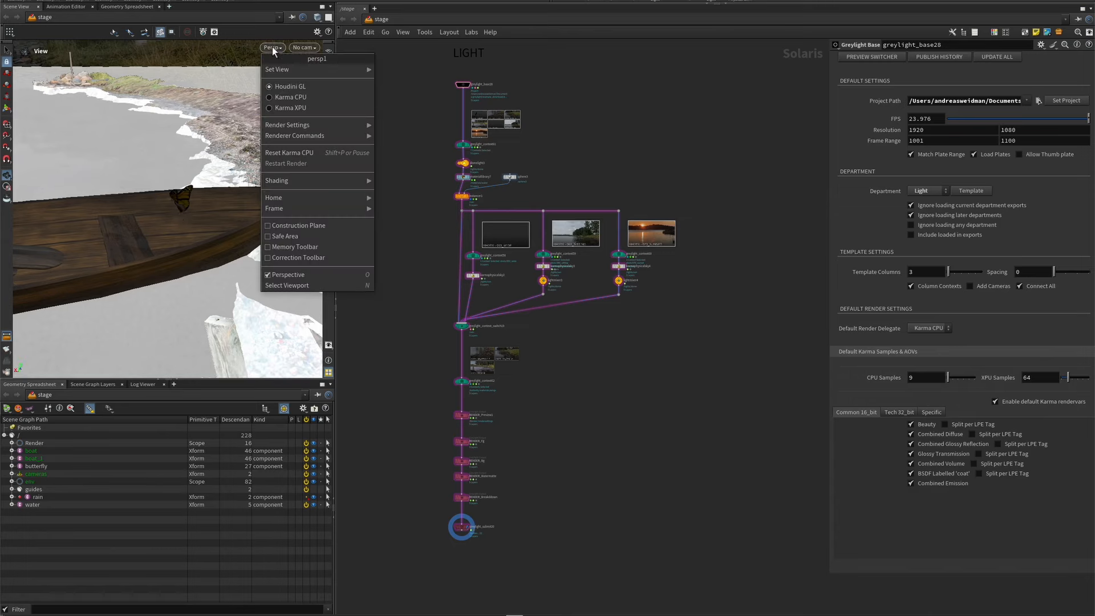
pyautogui.click(288, 100)
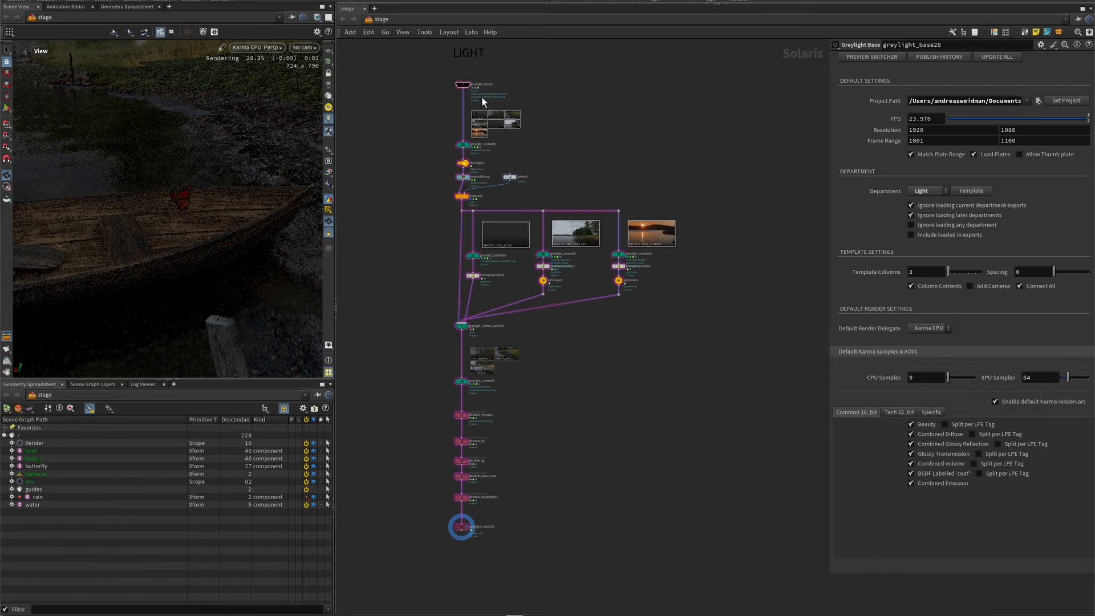
# Step: Open the Greylight Base publish history and preview switcher, and limit the history to the current preview
pyautogui.click(465, 84)
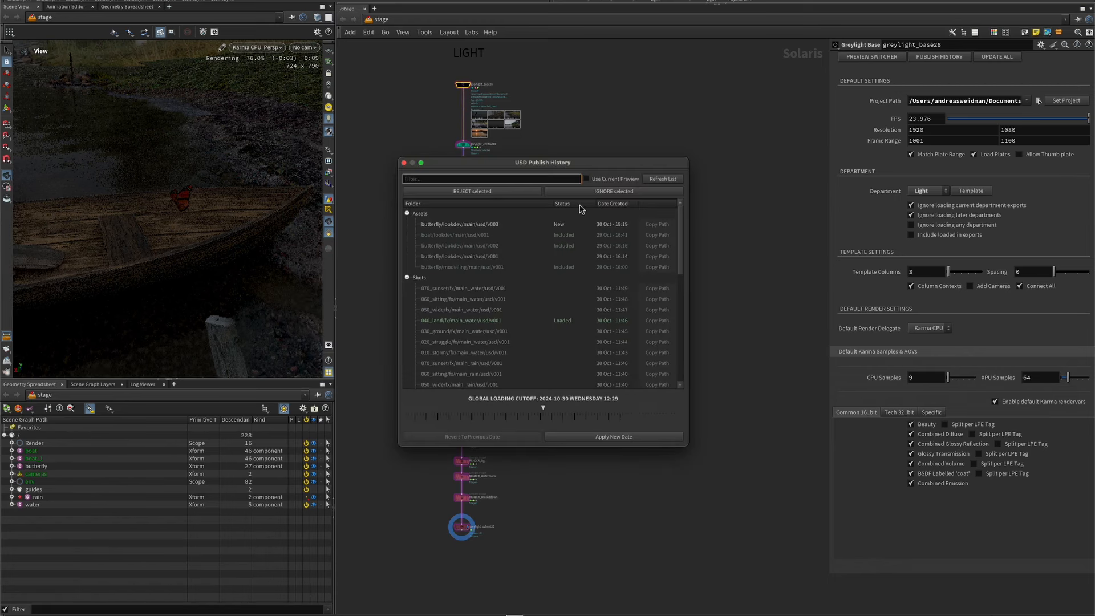
pyautogui.click(891, 59)
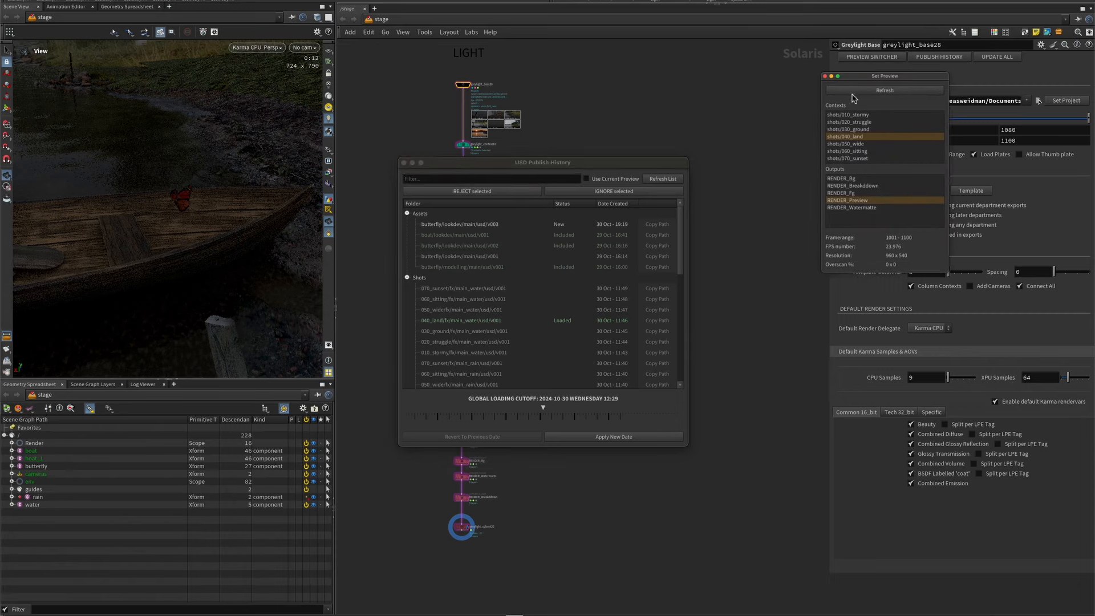
pyautogui.moveTo(866, 75); pyautogui.dragTo(797, 185)
pyautogui.click(596, 179)
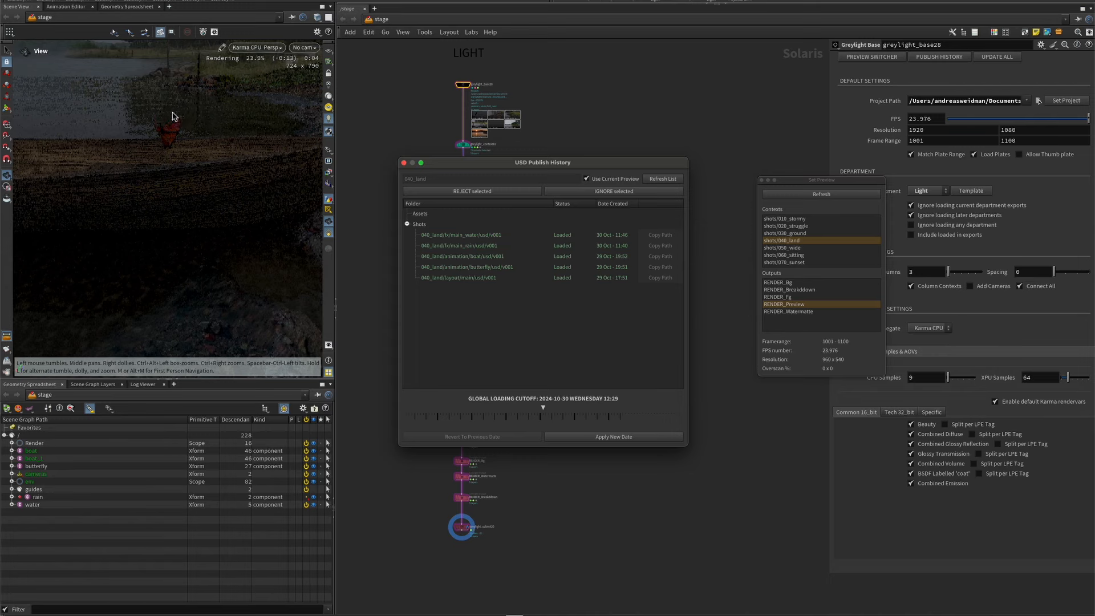
# Step: Set the 040_land main_water fx and butterfly animation v001 publishes to ignored
pyautogui.click(492, 237)
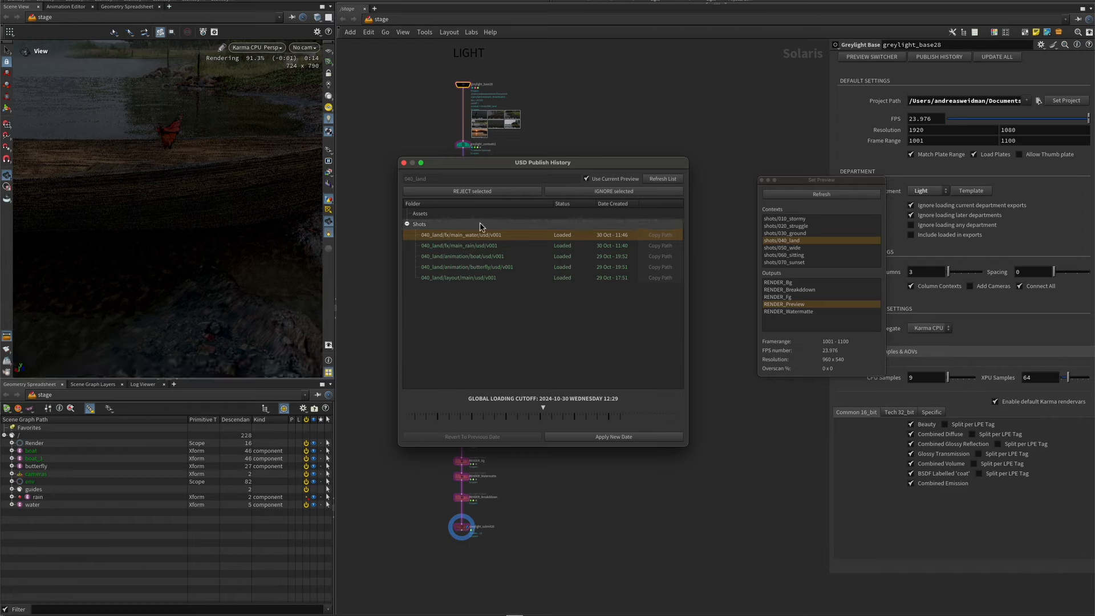
pyautogui.click(620, 192)
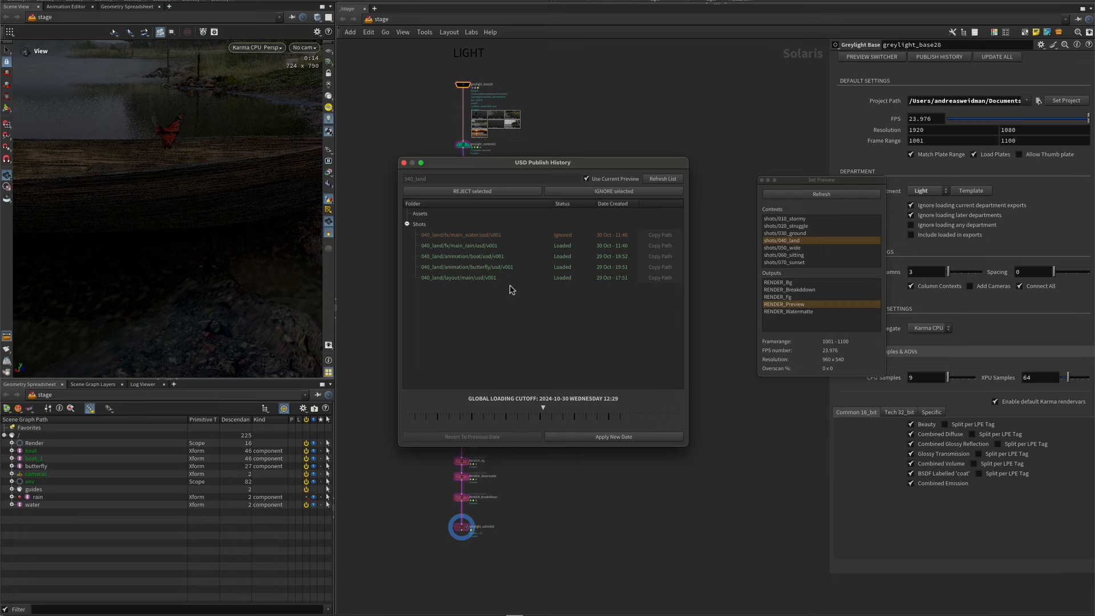
pyautogui.click(502, 267)
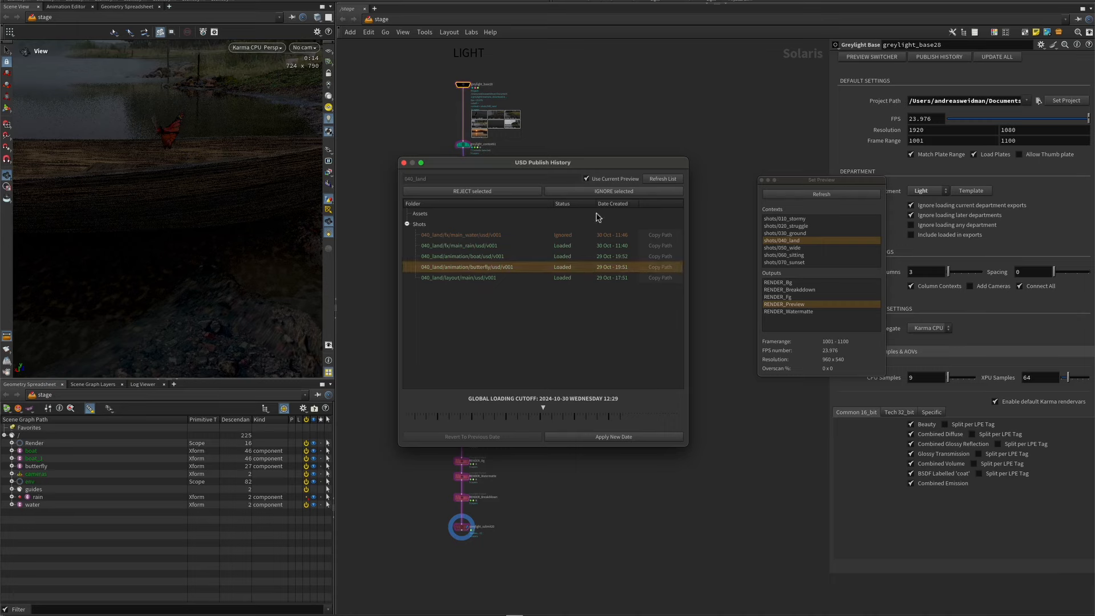
pyautogui.click(599, 191)
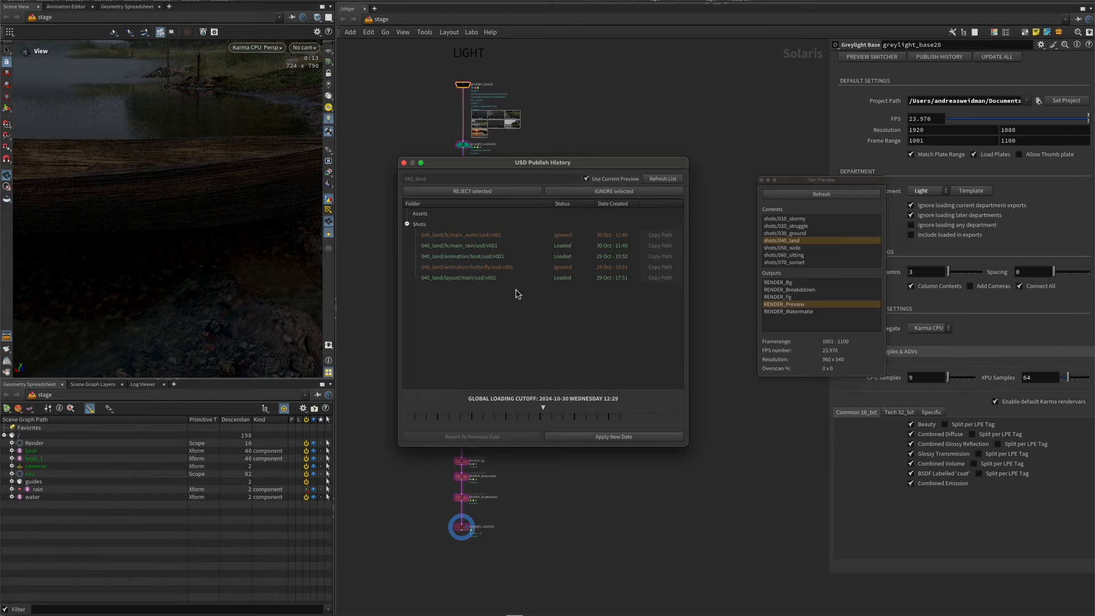
# Step: Remove the ignored status from the 040_land butterfly animation and main_water publishes
pyautogui.click(512, 267)
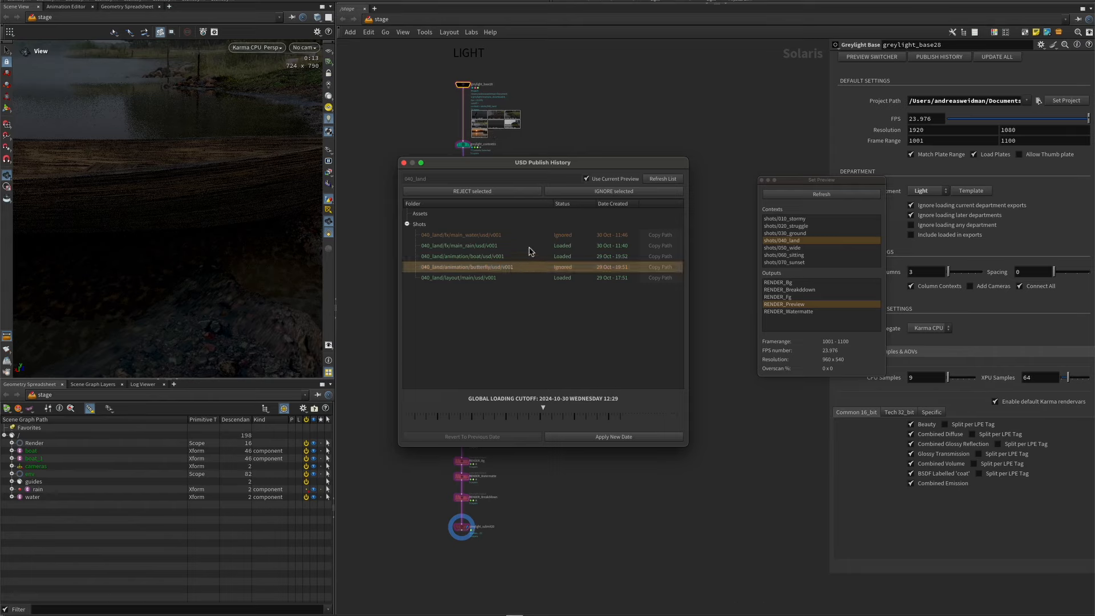
pyautogui.click(614, 191)
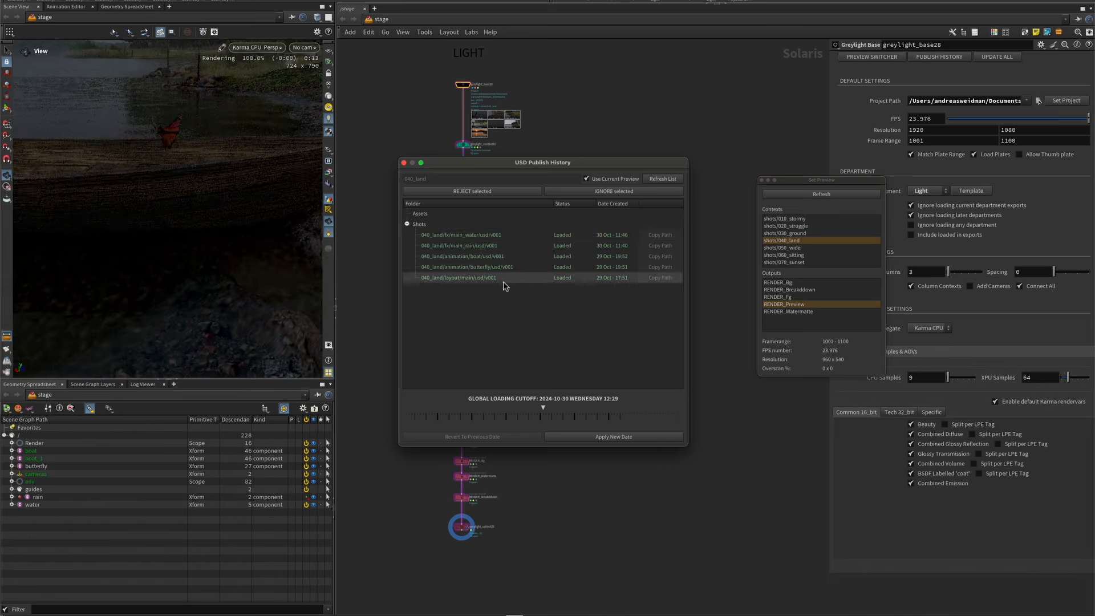
# Step: Reject the 040_land/fx/main_water/usd/v001 publish
pyautogui.click(490, 236)
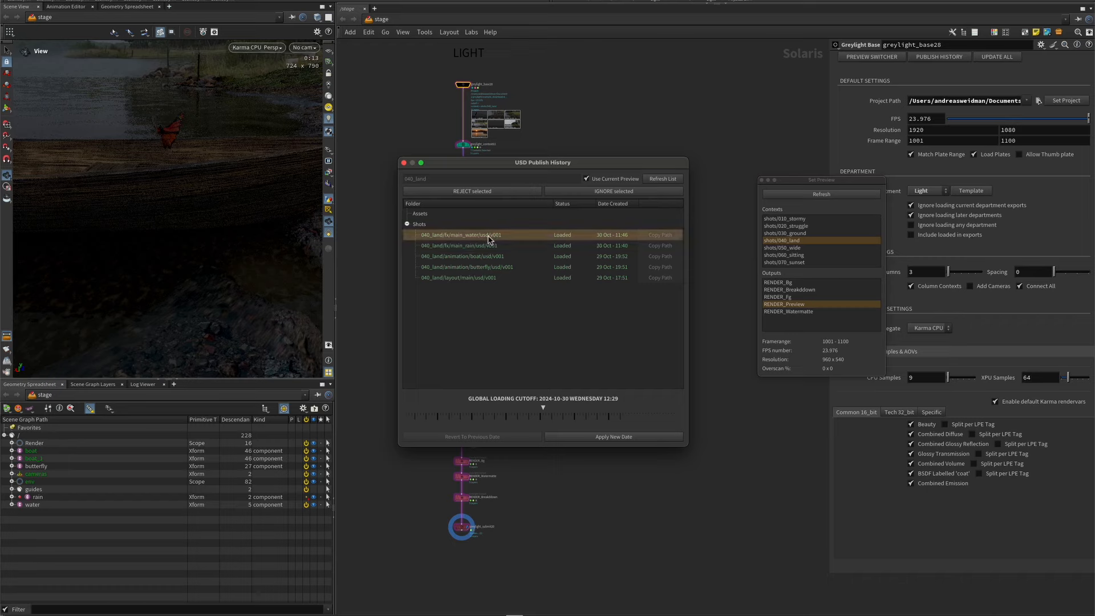
pyautogui.click(495, 191)
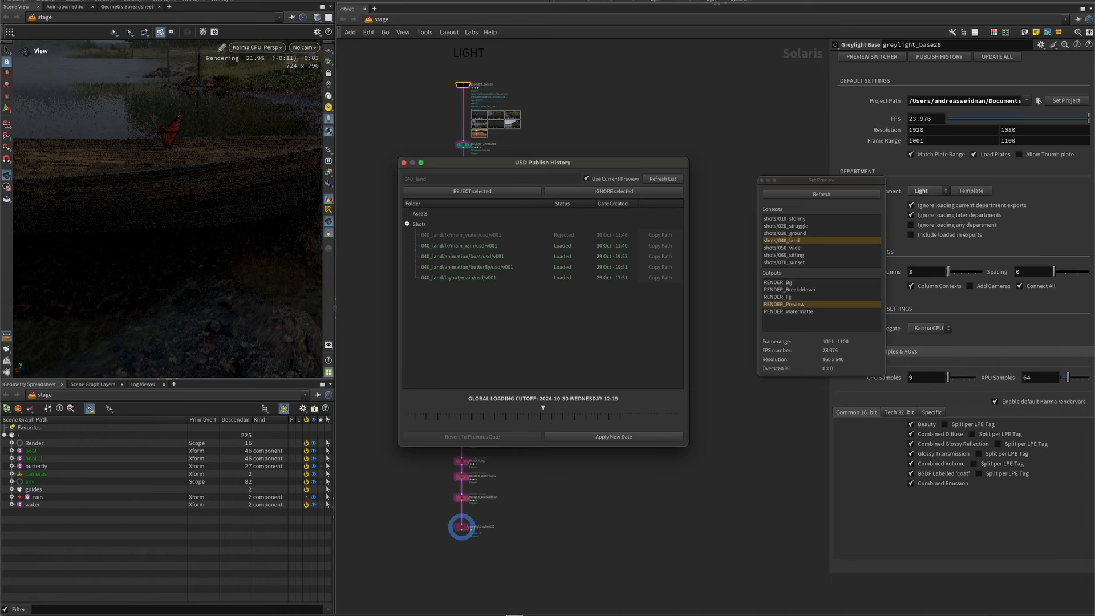
# Step: Switch to Finder and open the 040_land/fx/main_water/usd/v001 folder to examine the rejected publish's file
pyautogui.click(298, 614)
pyautogui.click(129, 334)
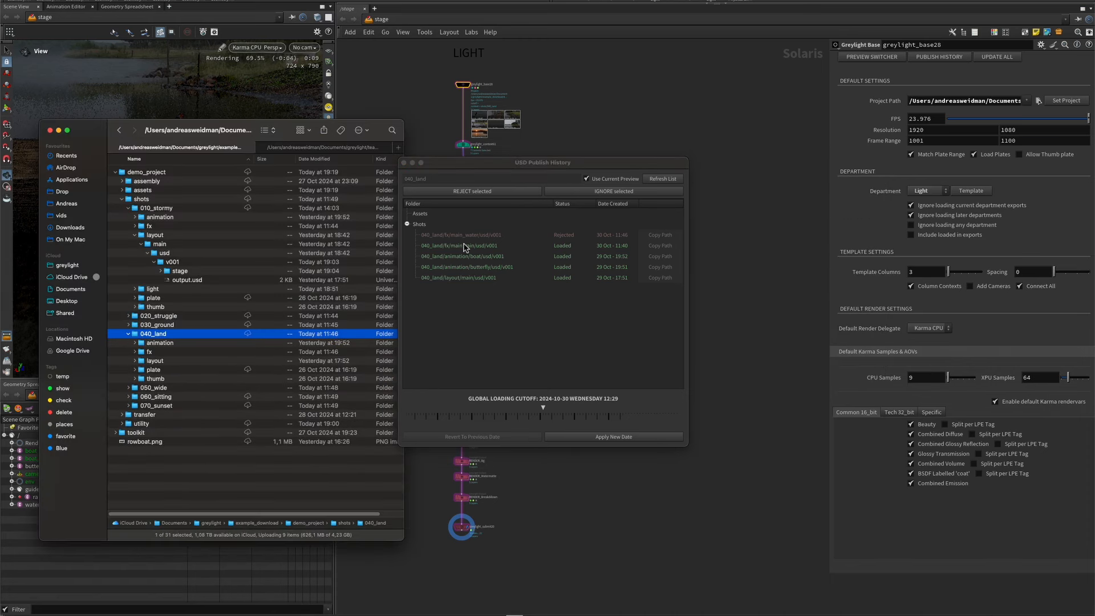
pyautogui.click(135, 352)
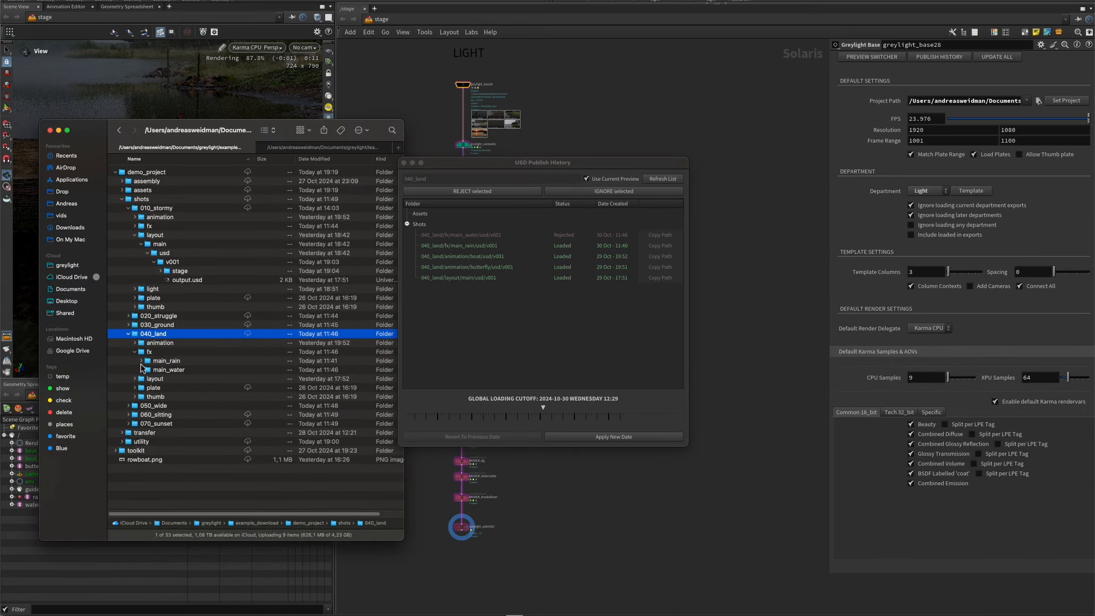
pyautogui.click(141, 369)
pyautogui.click(148, 379)
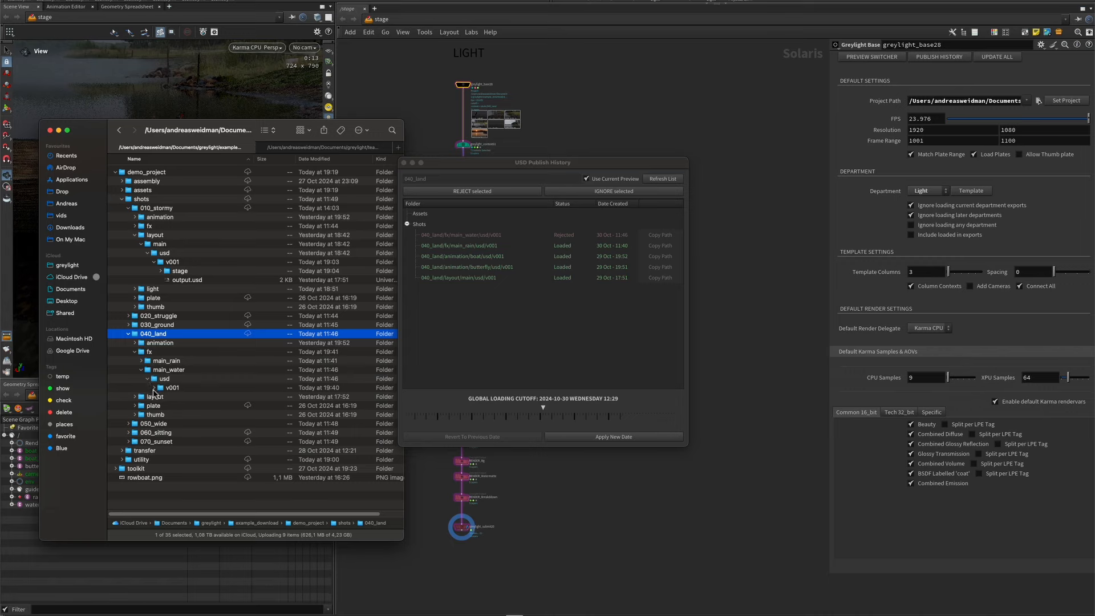
pyautogui.click(154, 388)
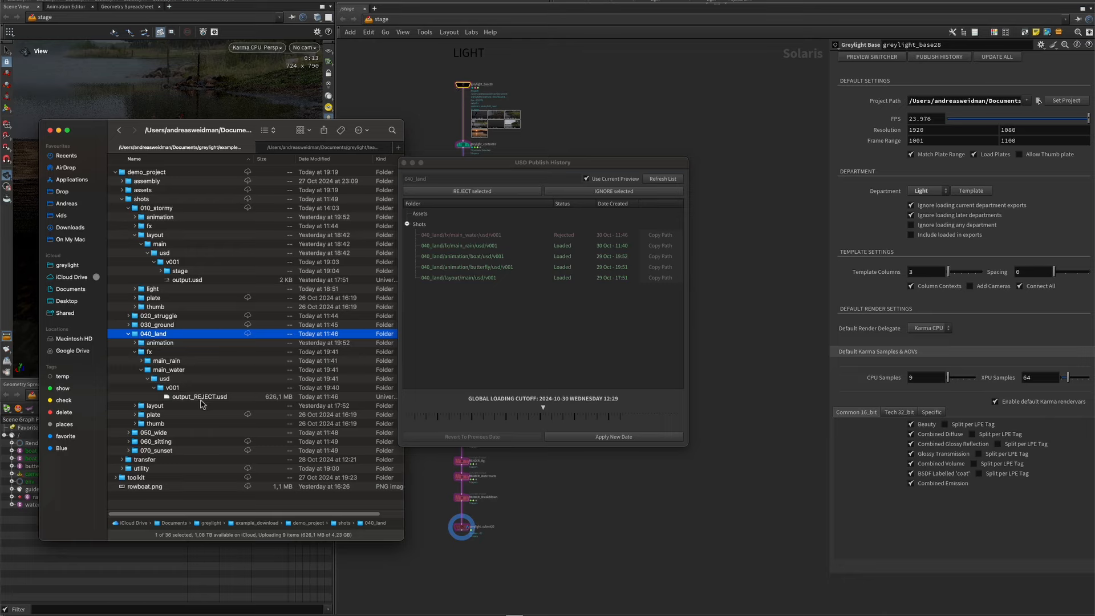
# Step: Remove the rejected status from the 040_land/fx/main_water/usd/v001 publish and stop limiting the history to the current preview
pyautogui.click(490, 235)
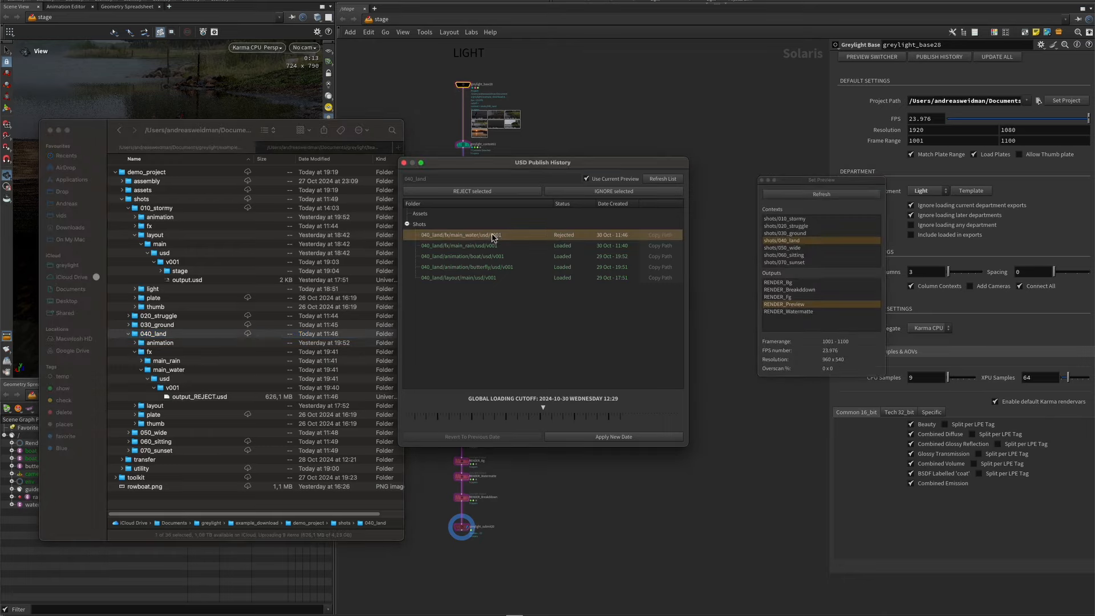
pyautogui.click(485, 194)
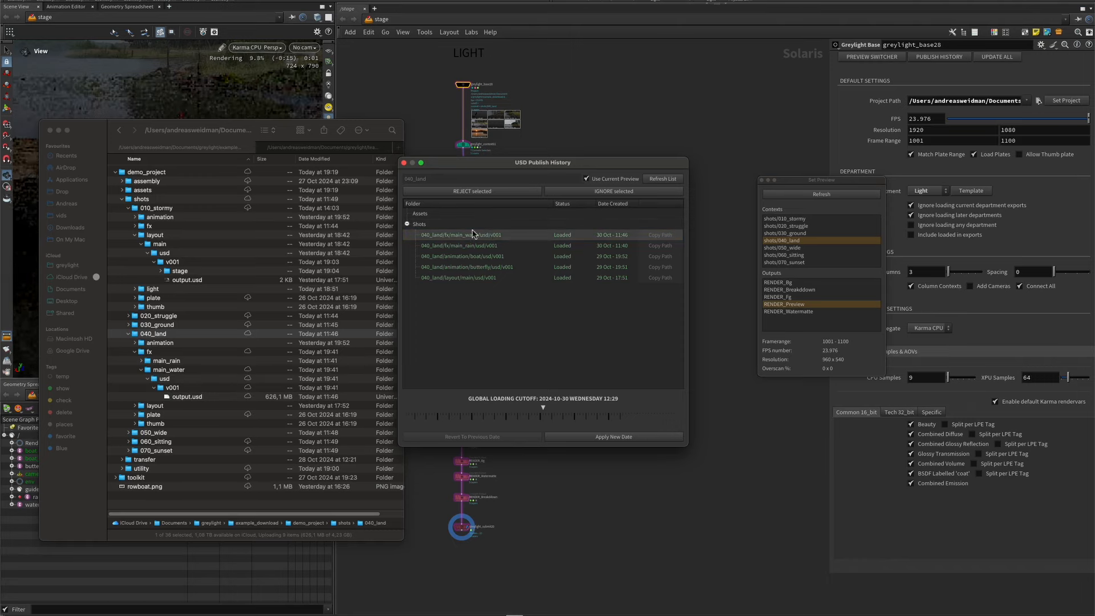
pyautogui.click(587, 179)
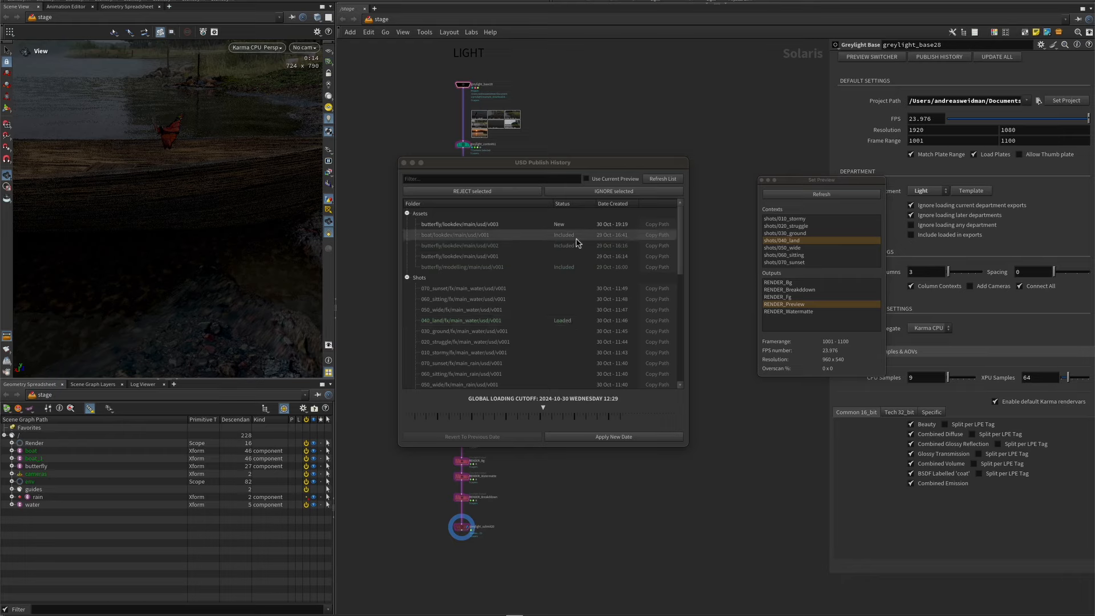
# Step: Copy the butterfly/lookdev/main/usd/v003 publish as a sublayer node, paste it into the stage network and display it
pyautogui.click(510, 226)
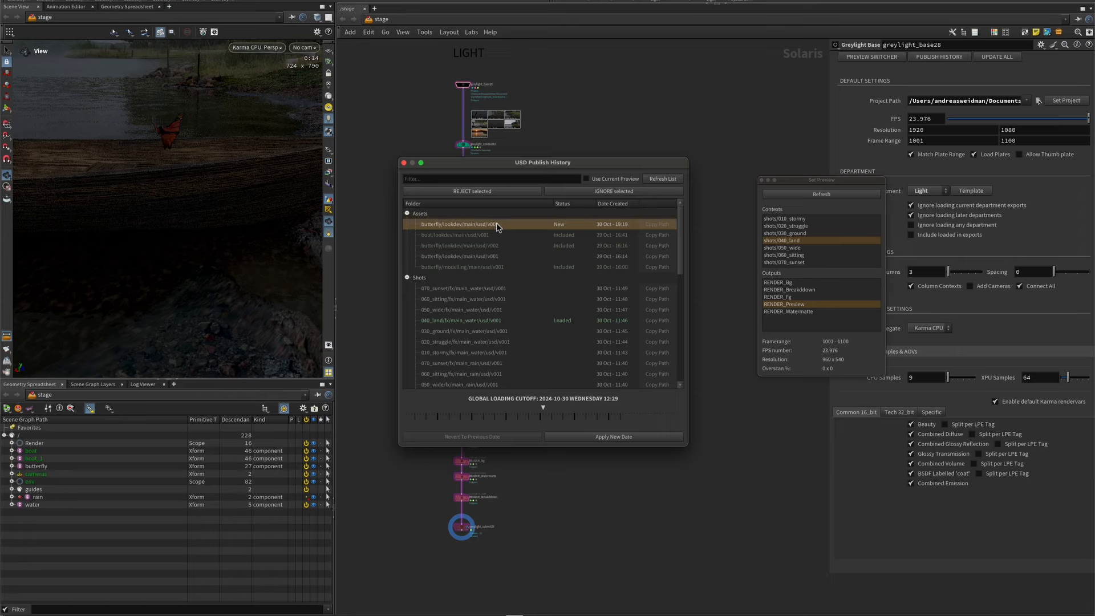
pyautogui.click(660, 225)
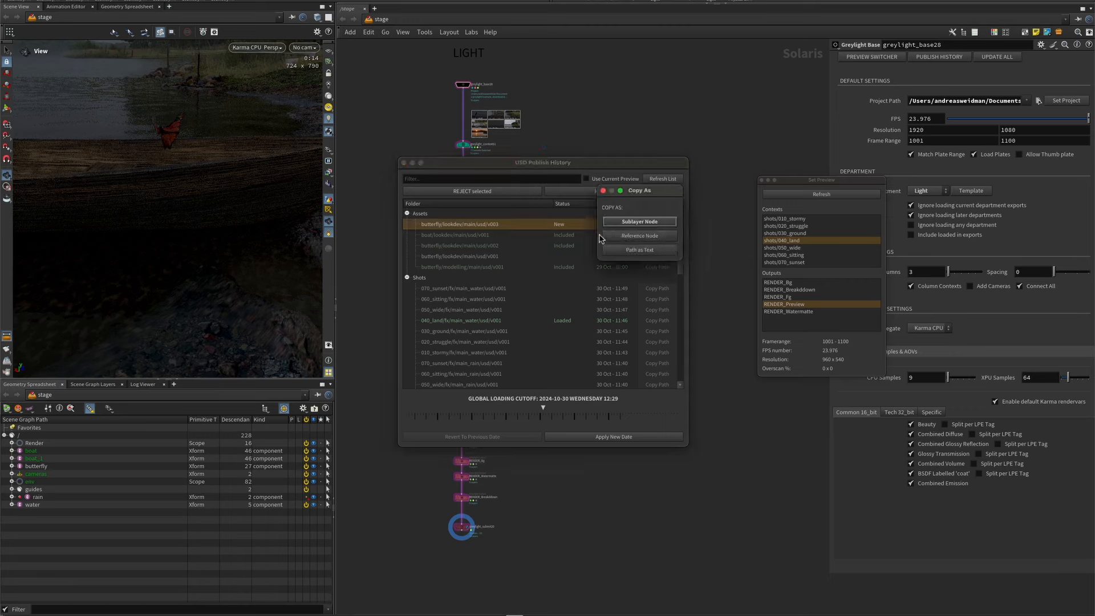
pyautogui.click(647, 224)
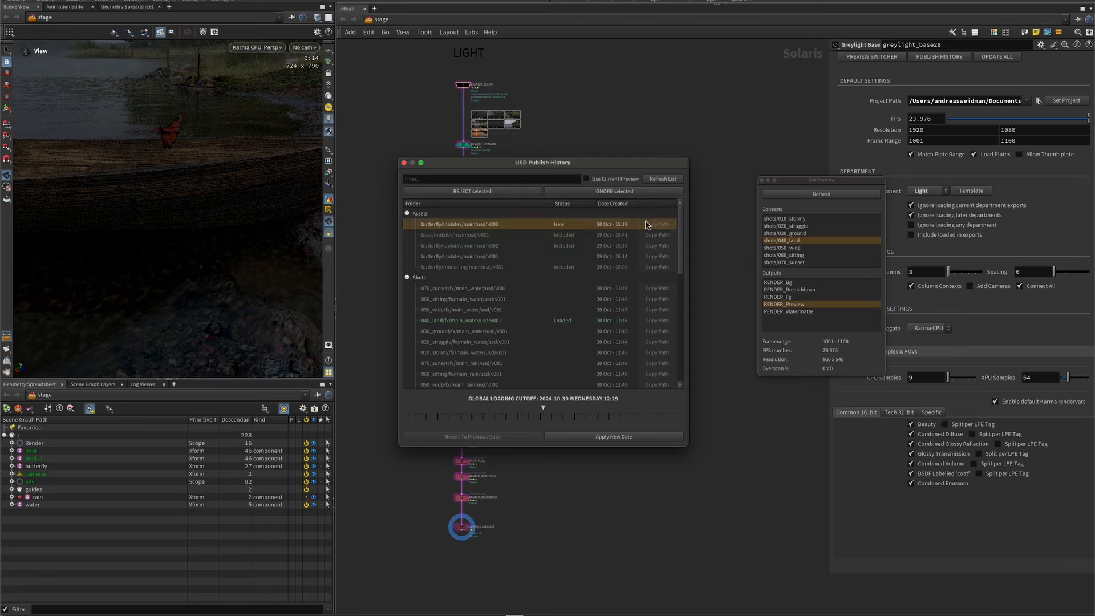
pyautogui.click(404, 164)
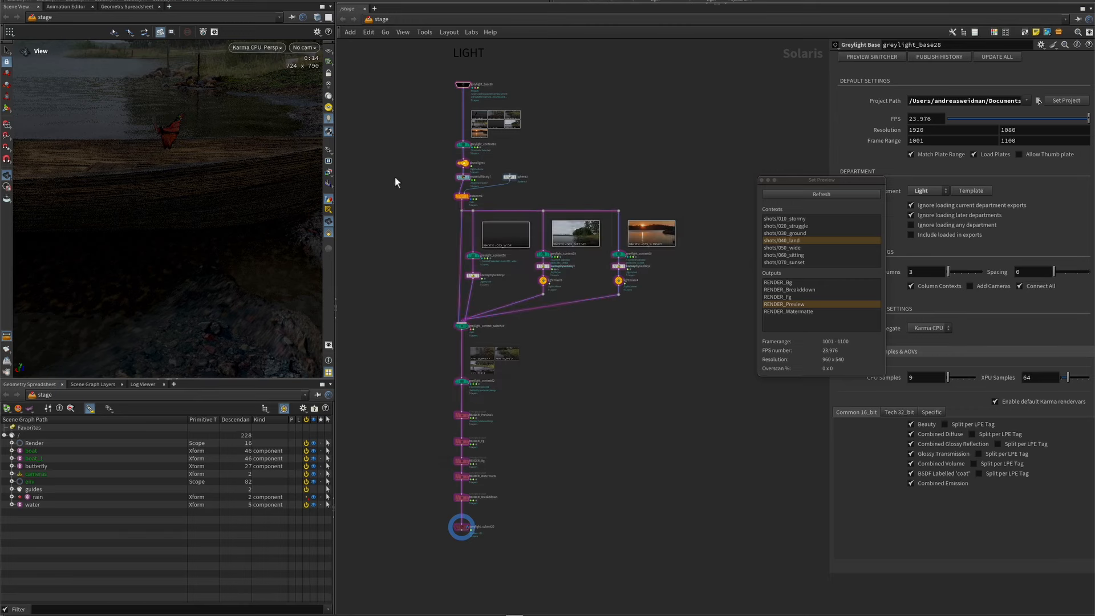
pyautogui.hotkey('ctrl', 'v')
pyautogui.press('r')
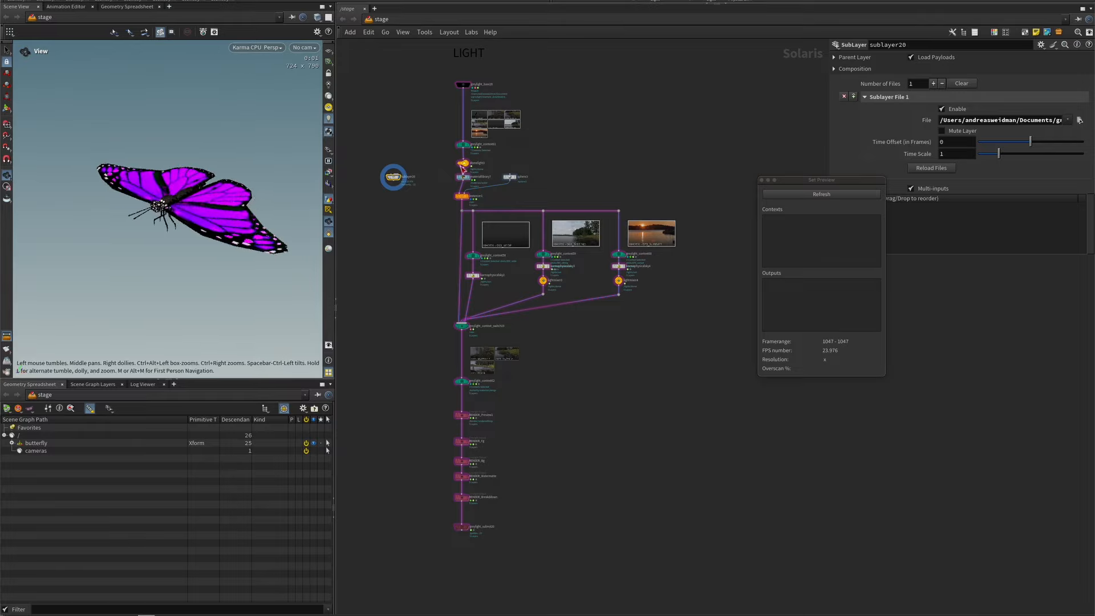
# Step: Insert the pasted sublayer node directly below the Greylight Base node and frame the butterfly in the viewport
pyautogui.moveTo(398, 178); pyautogui.dragTo(462, 123)
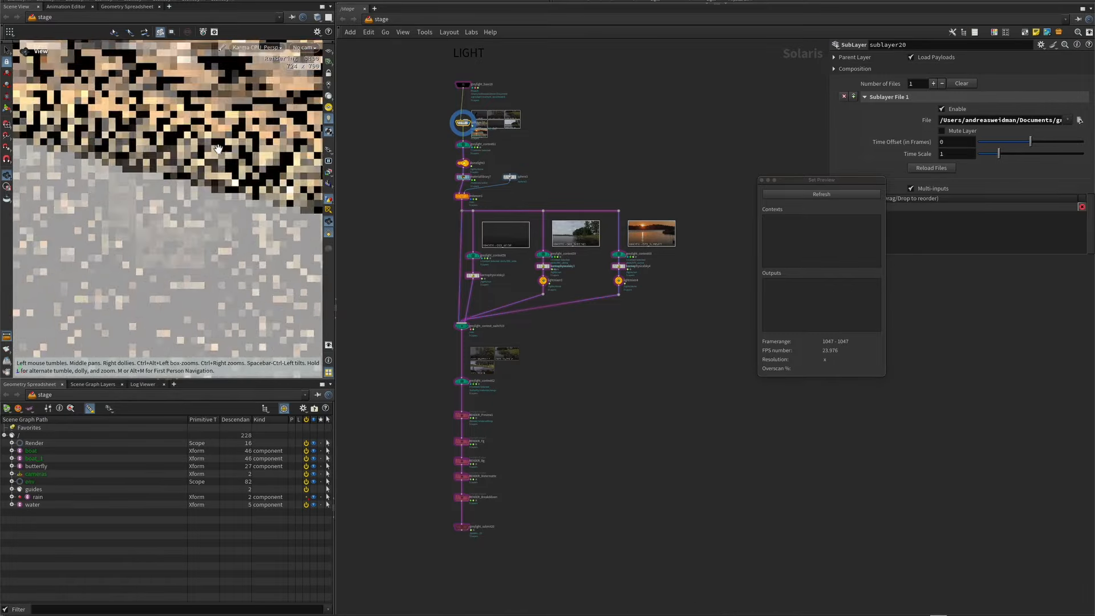
pyautogui.moveTo(265, 218); pyautogui.dragTo(244, 178)
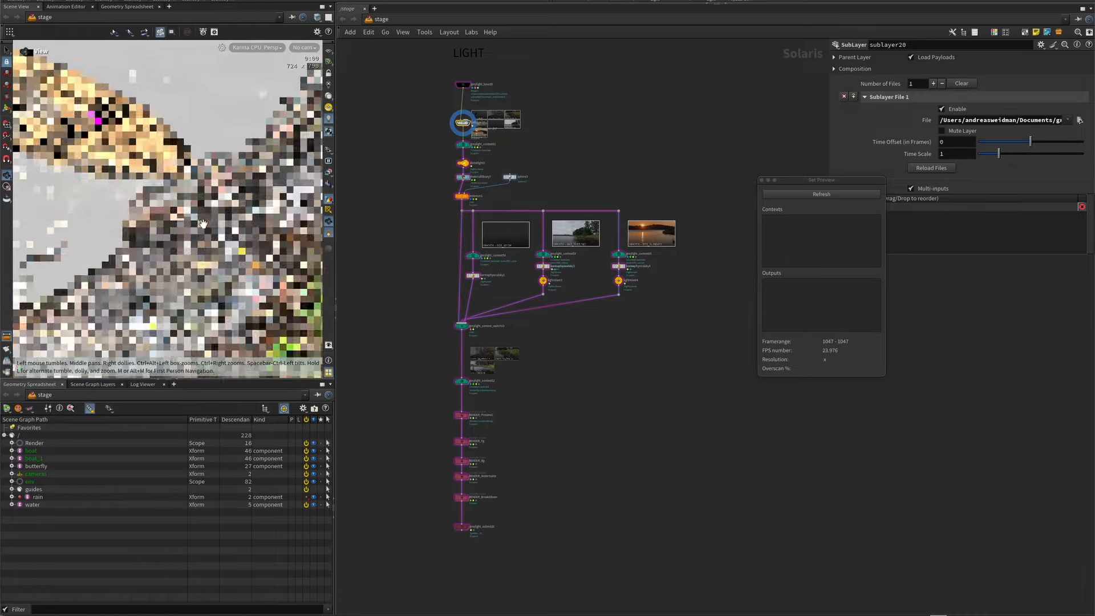
pyautogui.moveTo(103, 137); pyautogui.dragTo(183, 226, button='middle')
pyautogui.moveTo(243, 263); pyautogui.dragTo(207, 228, button='right')
pyautogui.moveTo(207, 228); pyautogui.dragTo(215, 178)
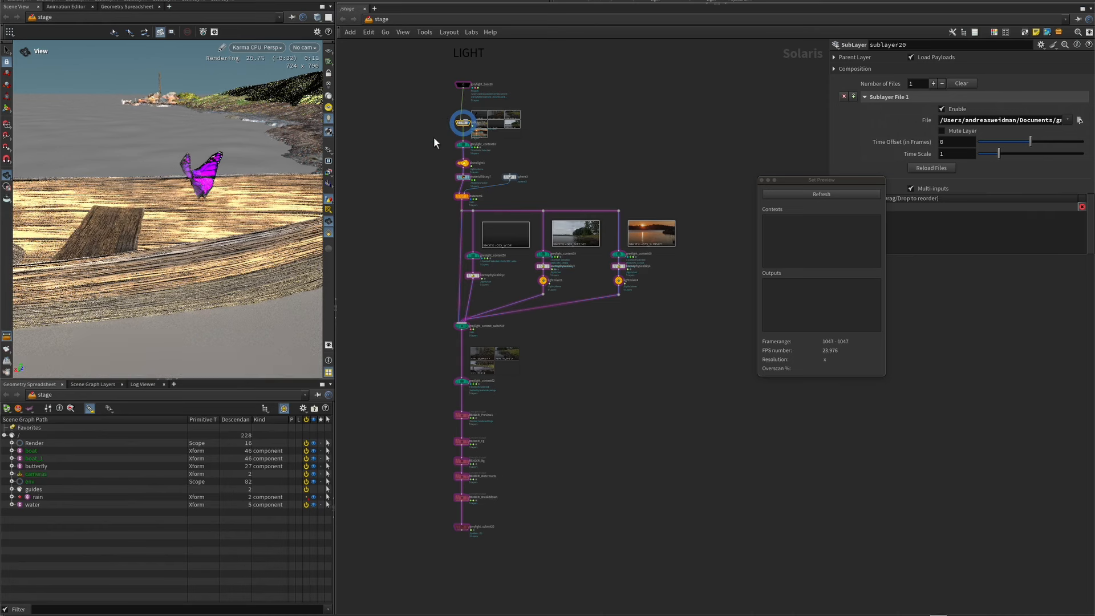
pyautogui.scroll(2, 433, 140)
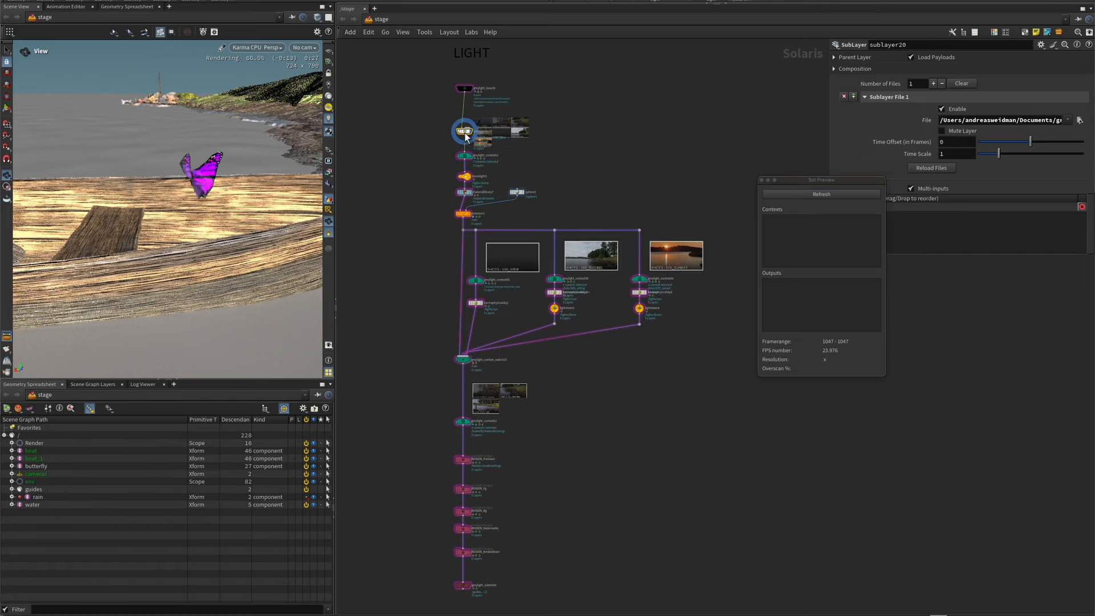
# Step: Set the sublayer's position to Specific Index in its composition settings, with a position index of 5
pyautogui.moveTo(787, 186); pyautogui.dragTo(798, 259)
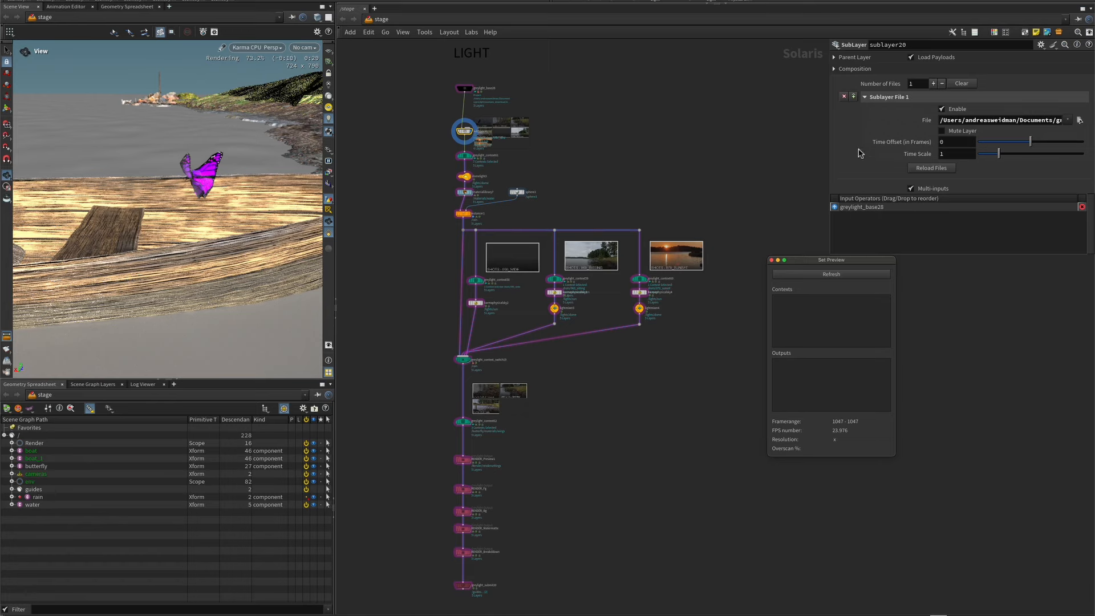
pyautogui.click(835, 69)
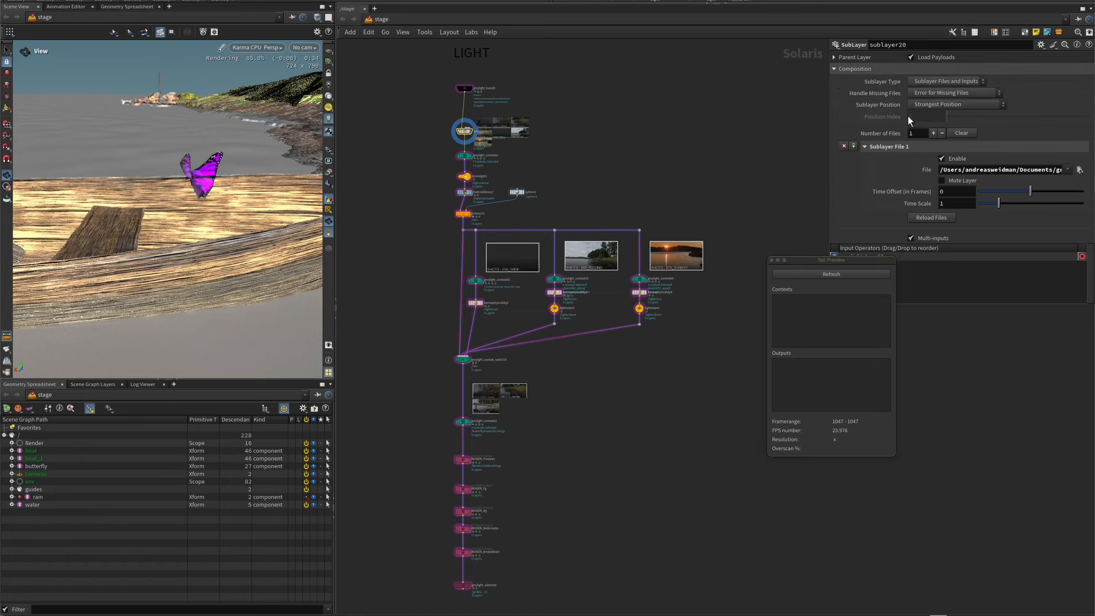
pyautogui.click(939, 104)
pyautogui.click(956, 169)
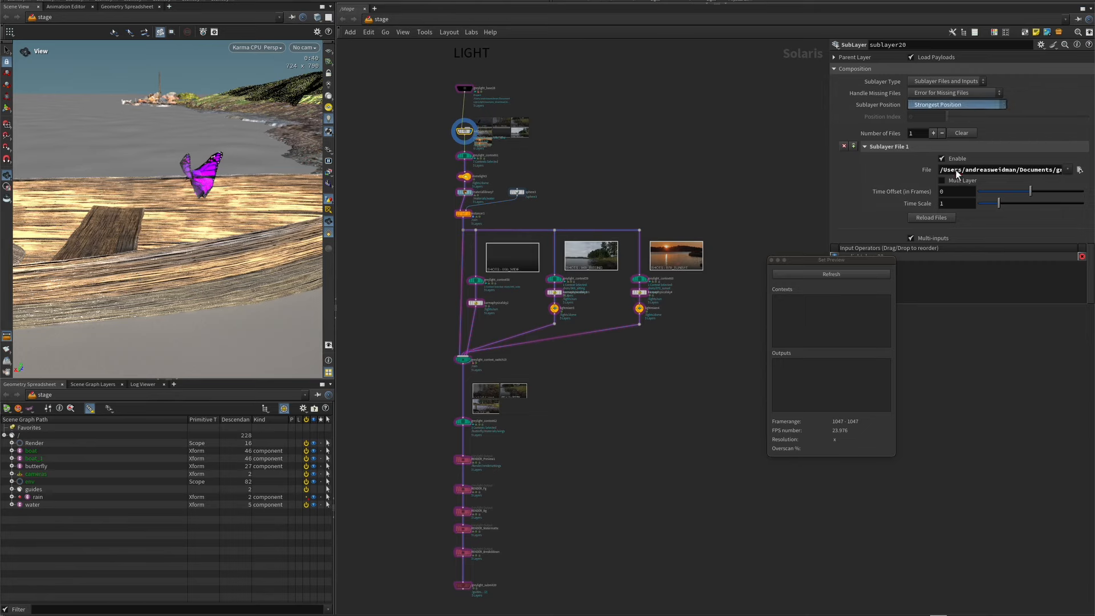
pyautogui.moveTo(962, 116); pyautogui.dragTo(1021, 118)
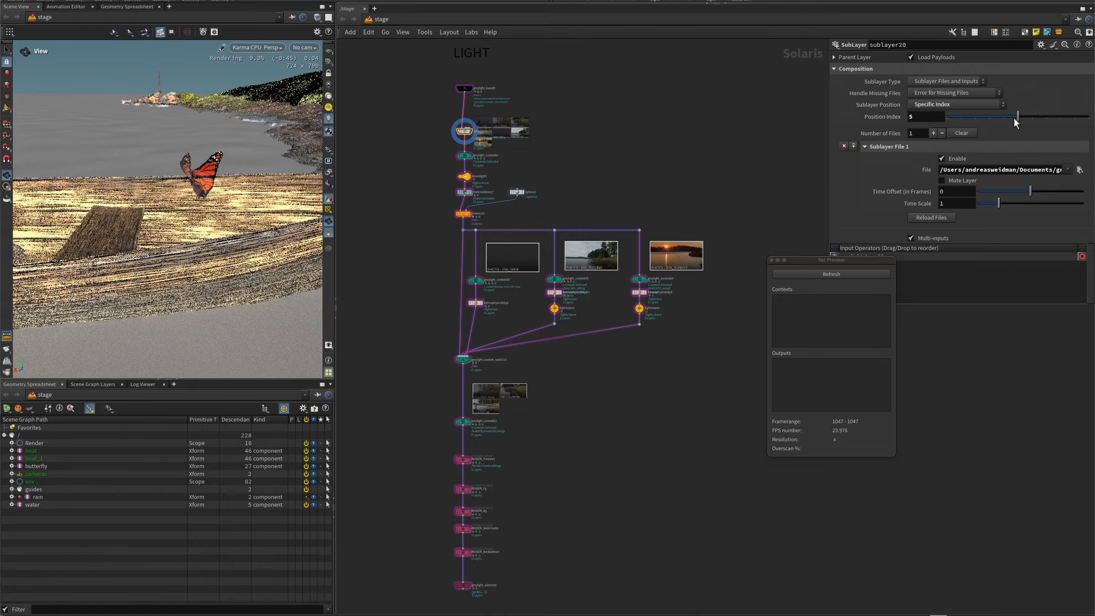
# Step: Vary the sublayer's position index, trying 3 and higher values, to compare the butterfly's look
pyautogui.click(1008, 117)
pyautogui.click(996, 118)
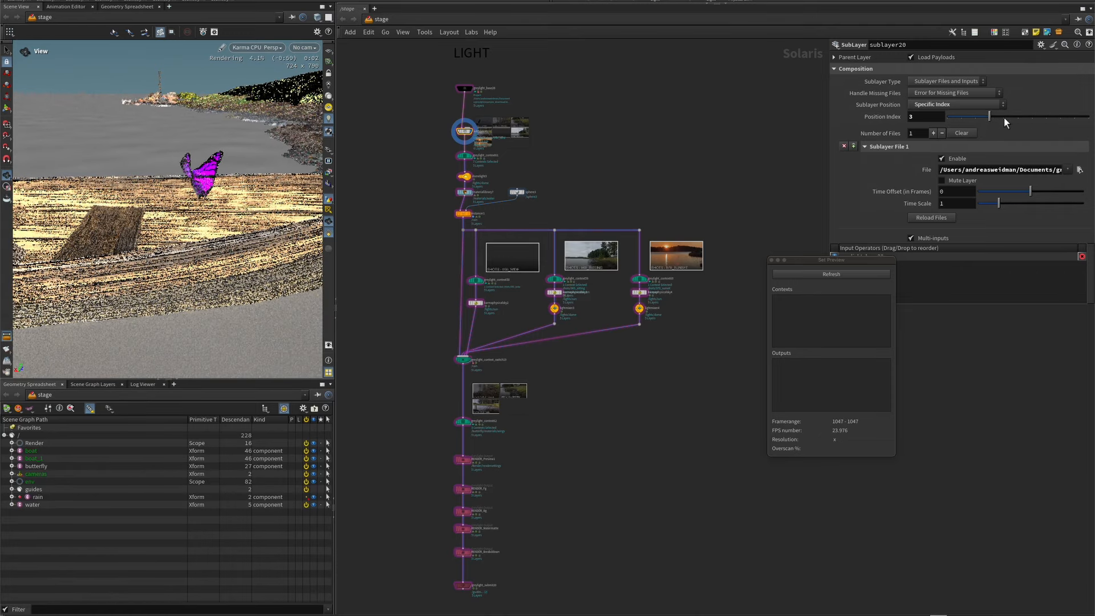
pyautogui.click(1018, 117)
pyautogui.click(1048, 116)
pyautogui.moveTo(1048, 115); pyautogui.dragTo(995, 118)
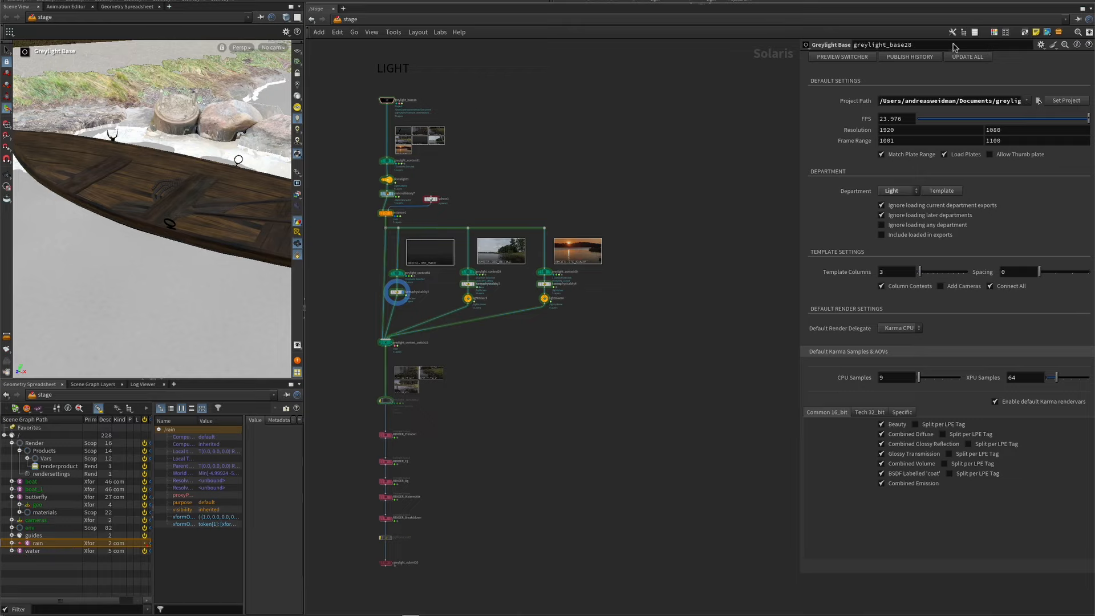
# Step: Open the Greylight Base publish history and scrub the global loading cutoff back to 2024-10-13
pyautogui.click(918, 59)
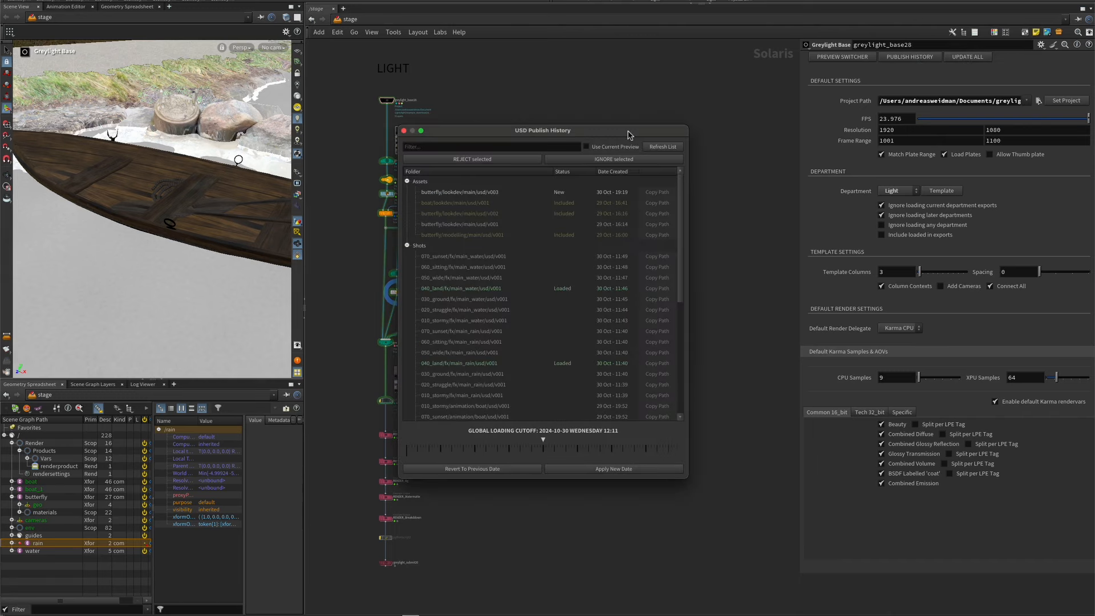
pyautogui.moveTo(632, 132); pyautogui.dragTo(691, 83)
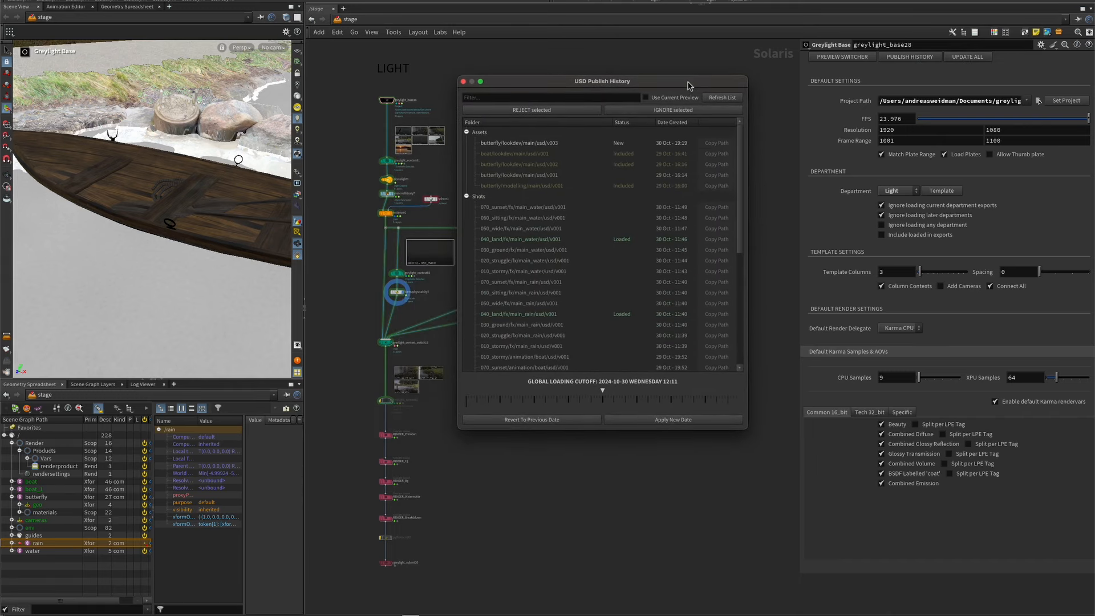
pyautogui.click(670, 406)
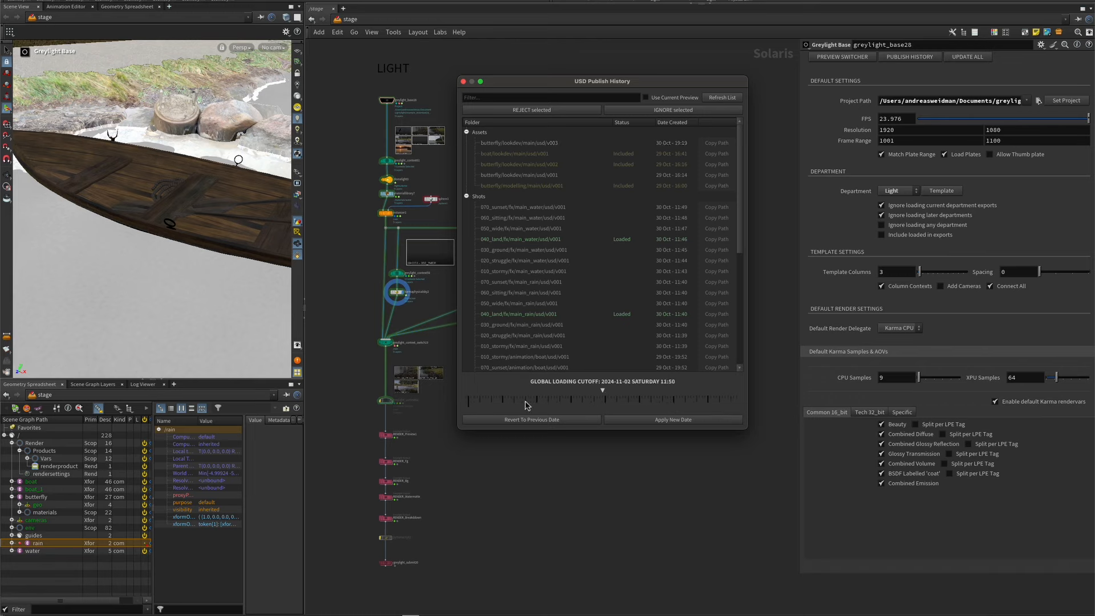
pyautogui.moveTo(649, 408); pyautogui.dragTo(466, 407)
pyautogui.moveTo(533, 409); pyautogui.dragTo(601, 412)
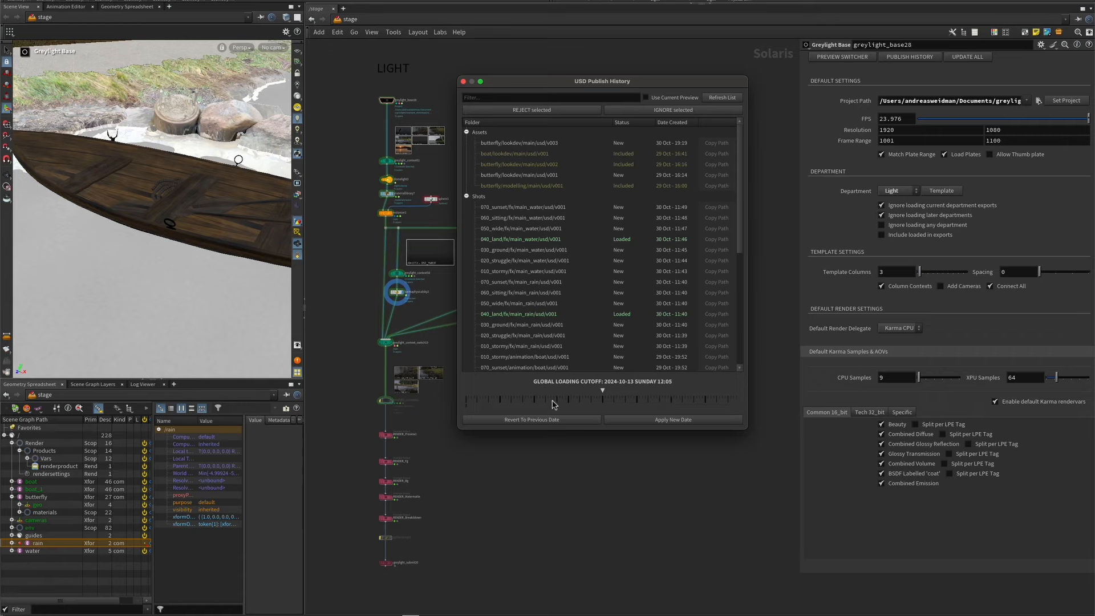
pyautogui.doubleClick(607, 383)
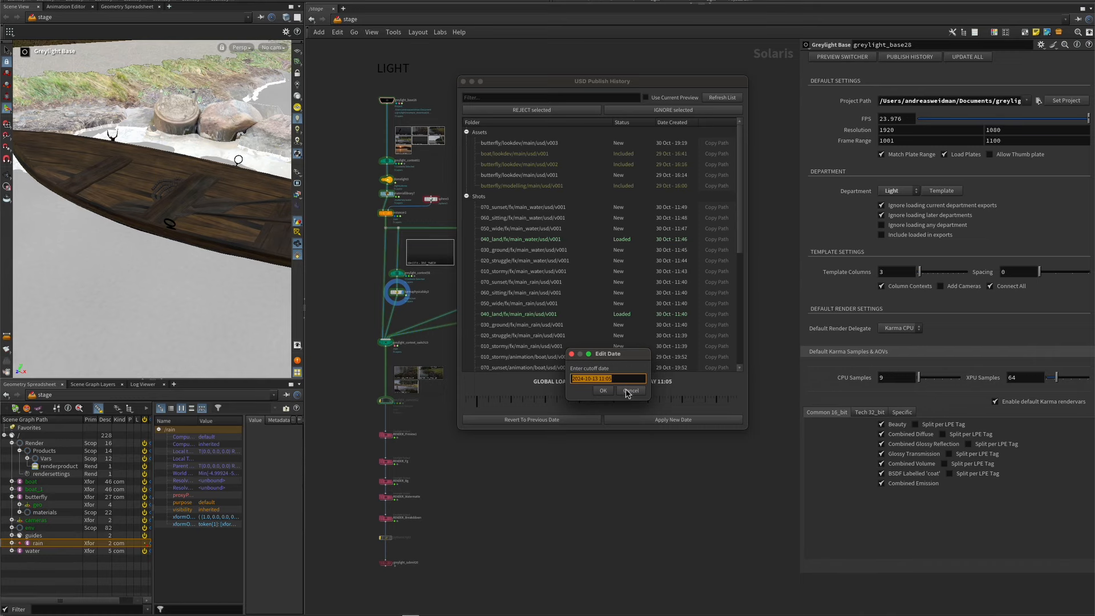
pyautogui.click(628, 392)
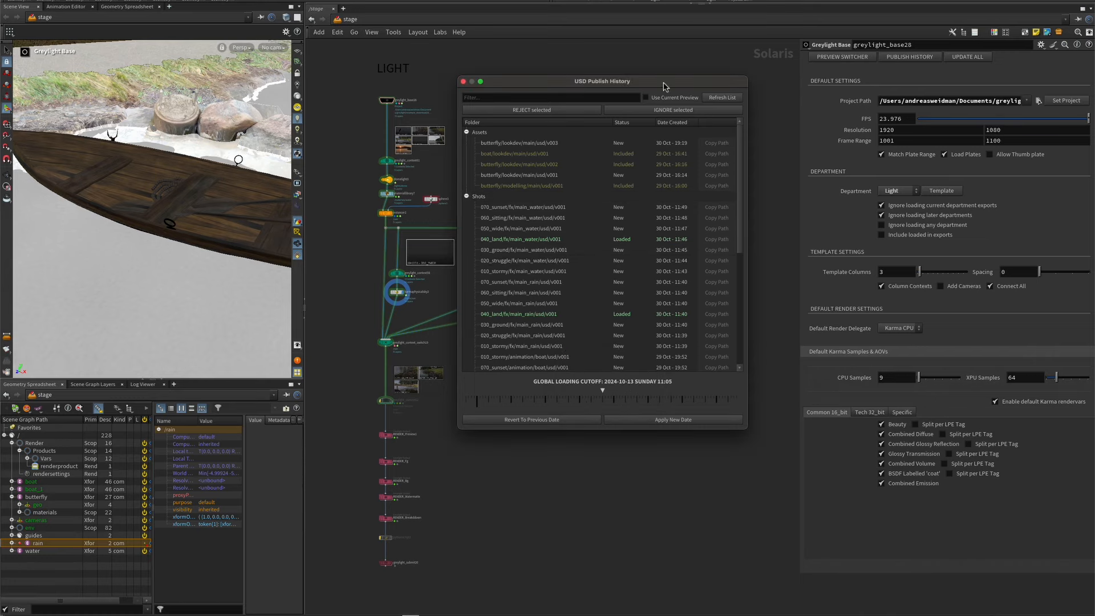
pyautogui.moveTo(664, 87); pyautogui.dragTo(681, 141)
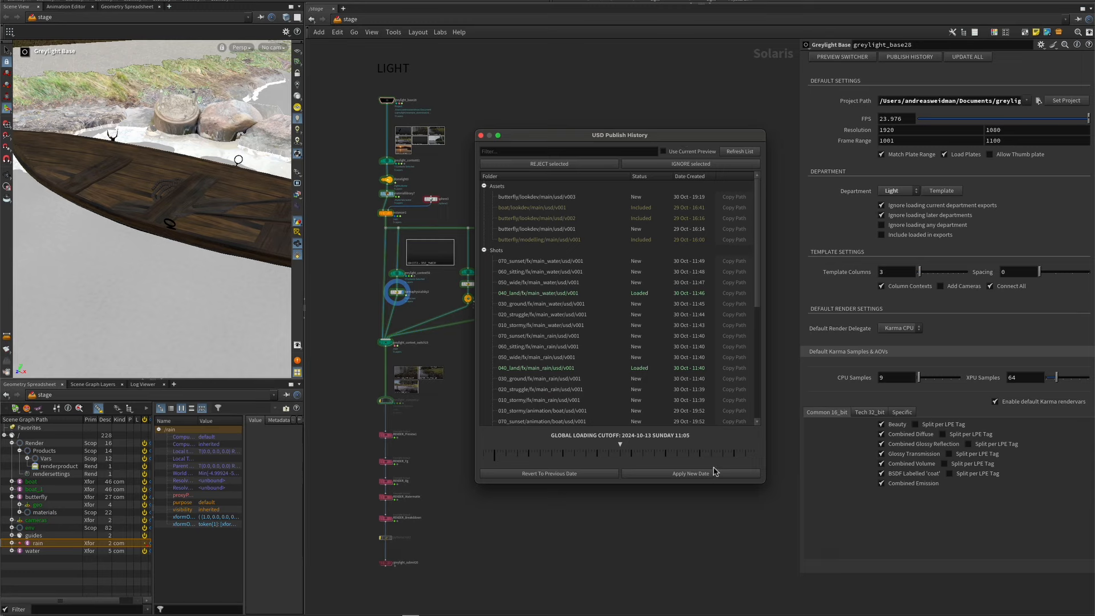
pyautogui.moveTo(729, 461); pyautogui.dragTo(496, 459)
pyautogui.click(680, 477)
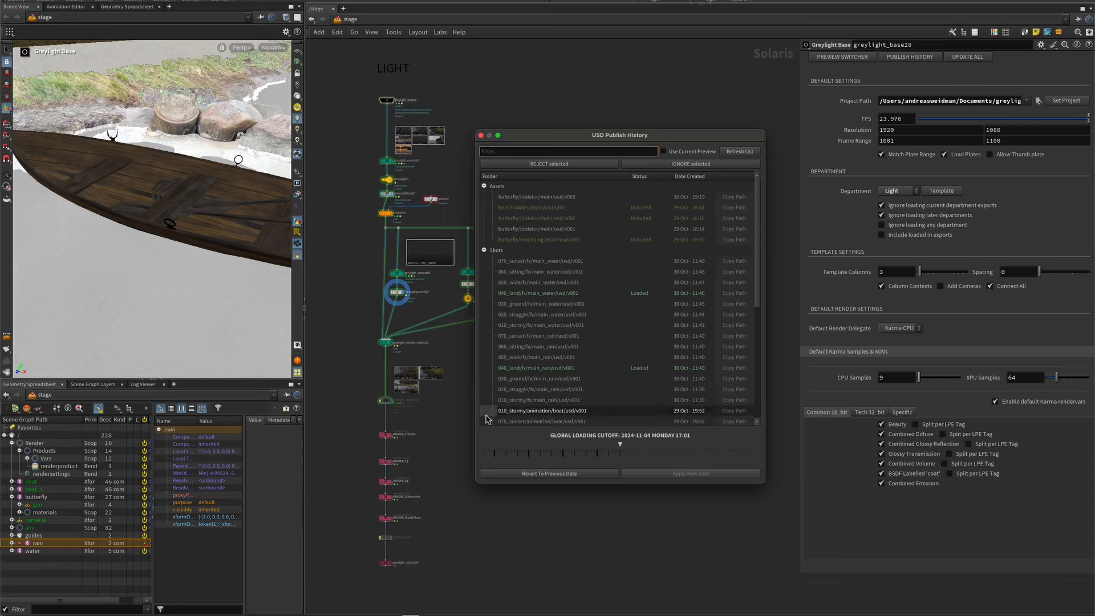
pyautogui.click(535, 474)
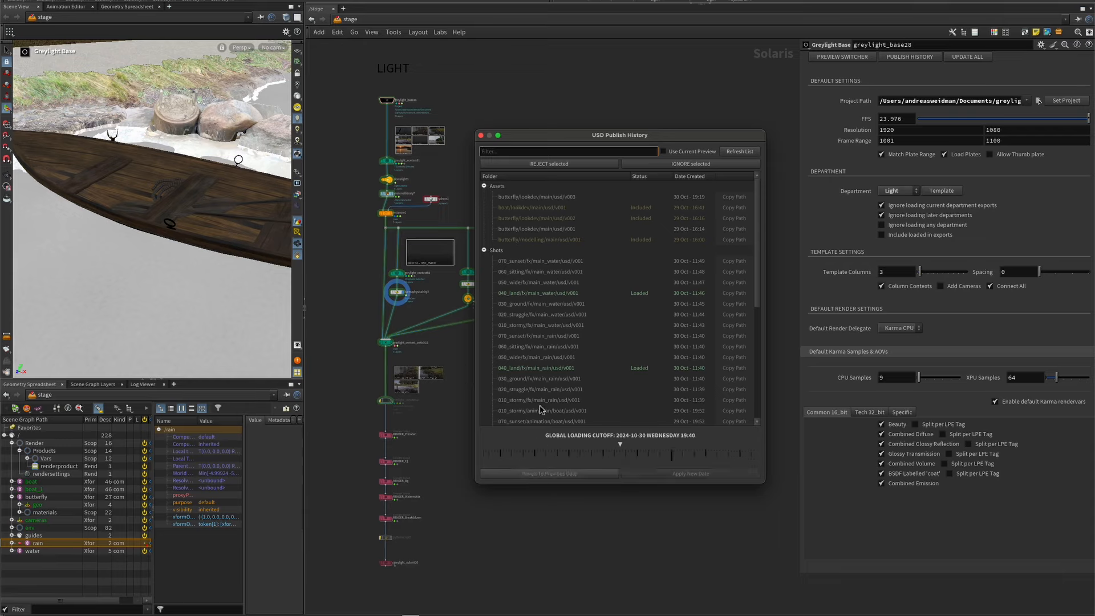
# Step: Select the greylight_context58 node, open its preview switcher and limit the publish history to the current preview
pyautogui.moveTo(657, 143); pyautogui.dragTo(659, 343)
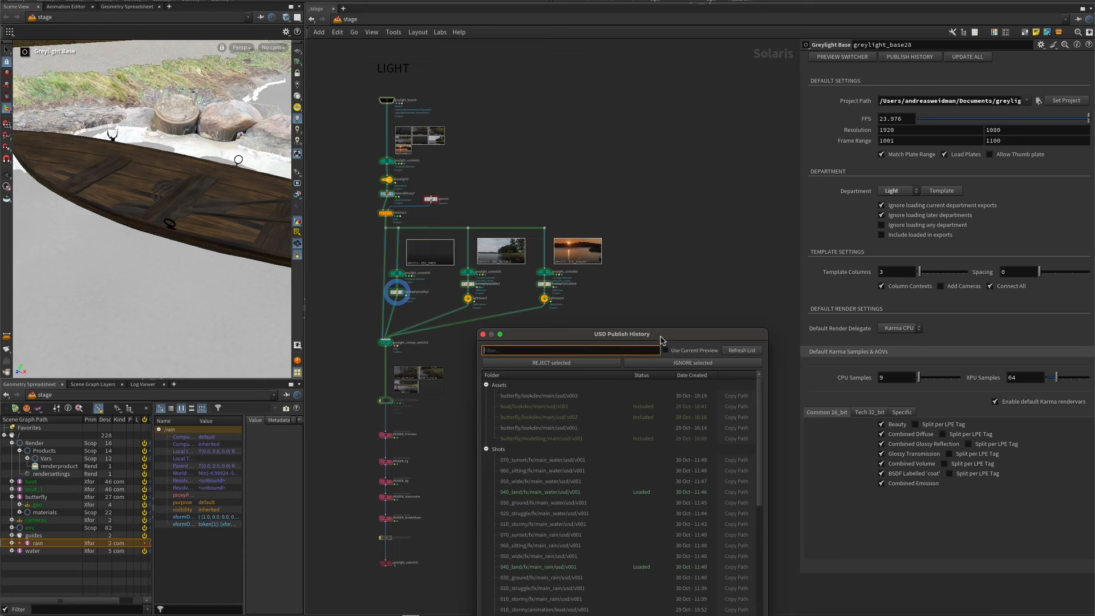
pyautogui.click(396, 273)
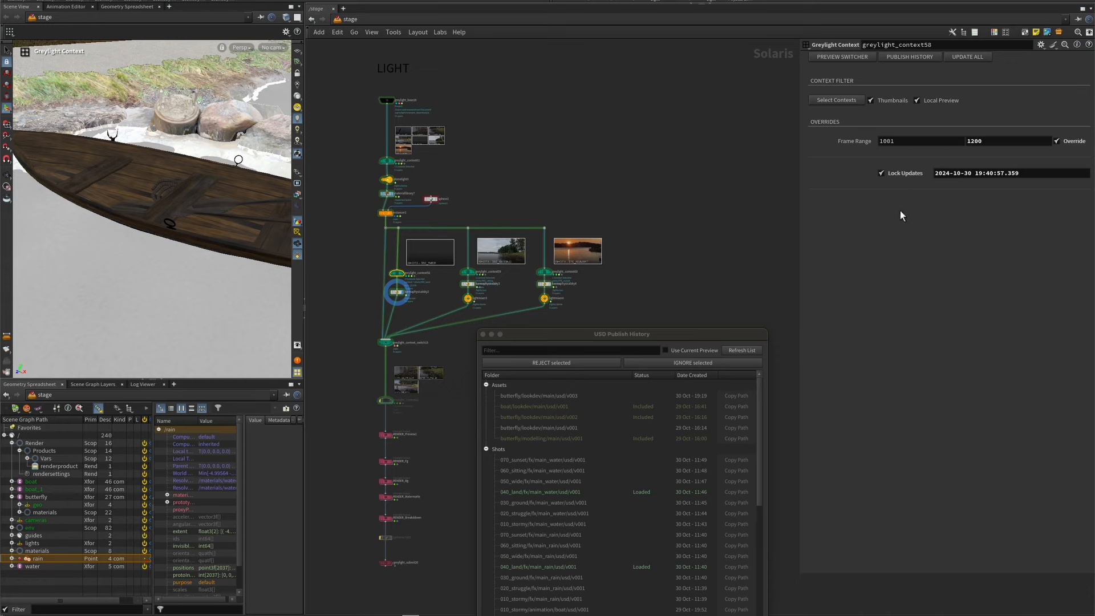
pyautogui.click(826, 58)
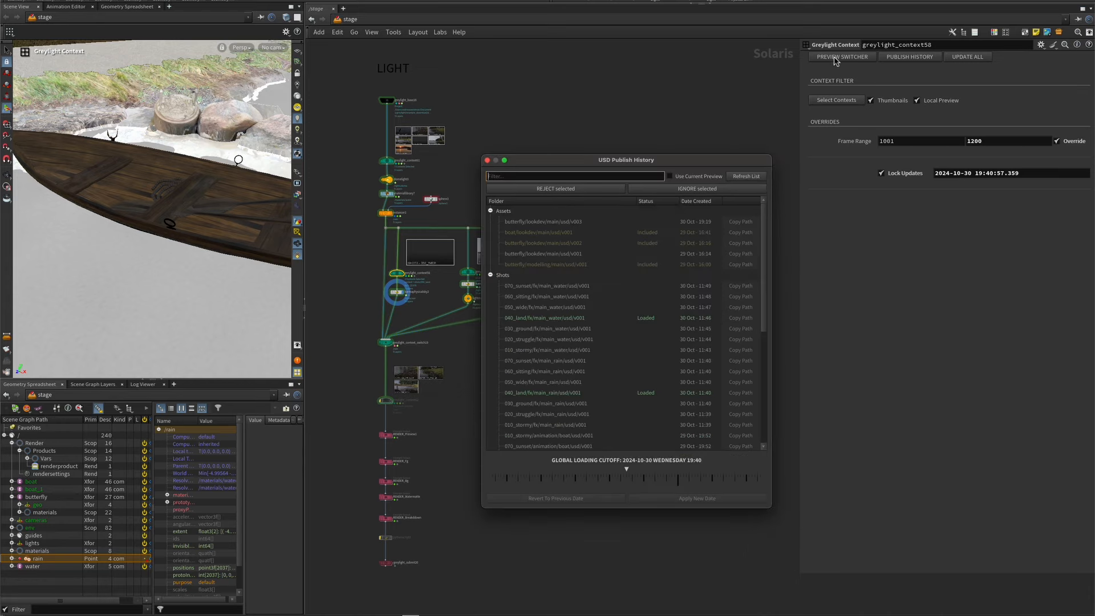
pyautogui.click(685, 177)
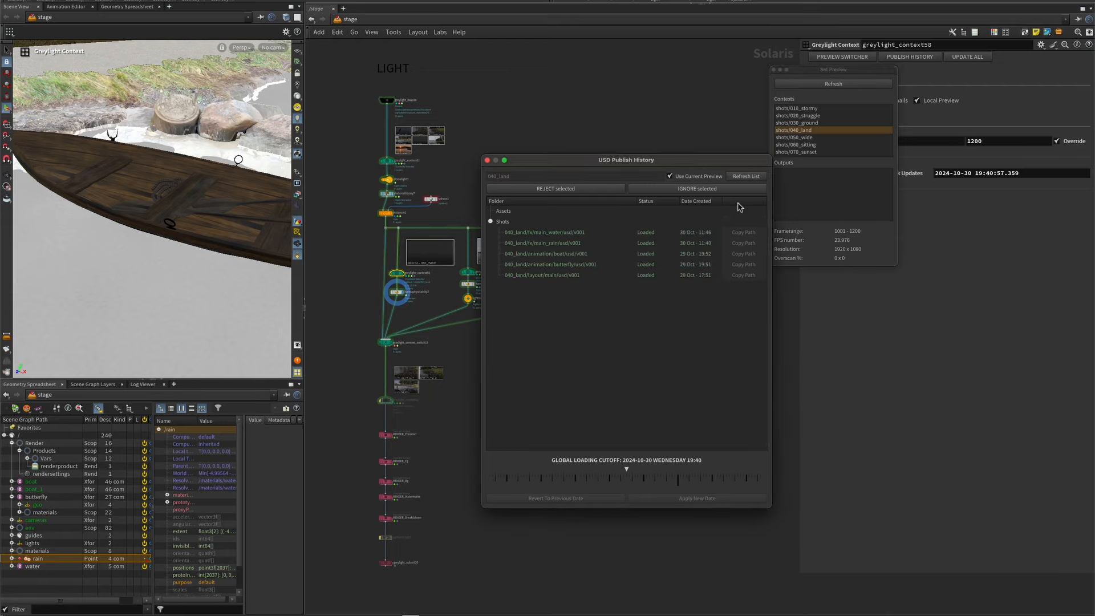
# Step: Switch the preview between the 040_land and 050_wide contexts, leaving it on shots/050_wide, and close the preview switcher
pyautogui.click(814, 138)
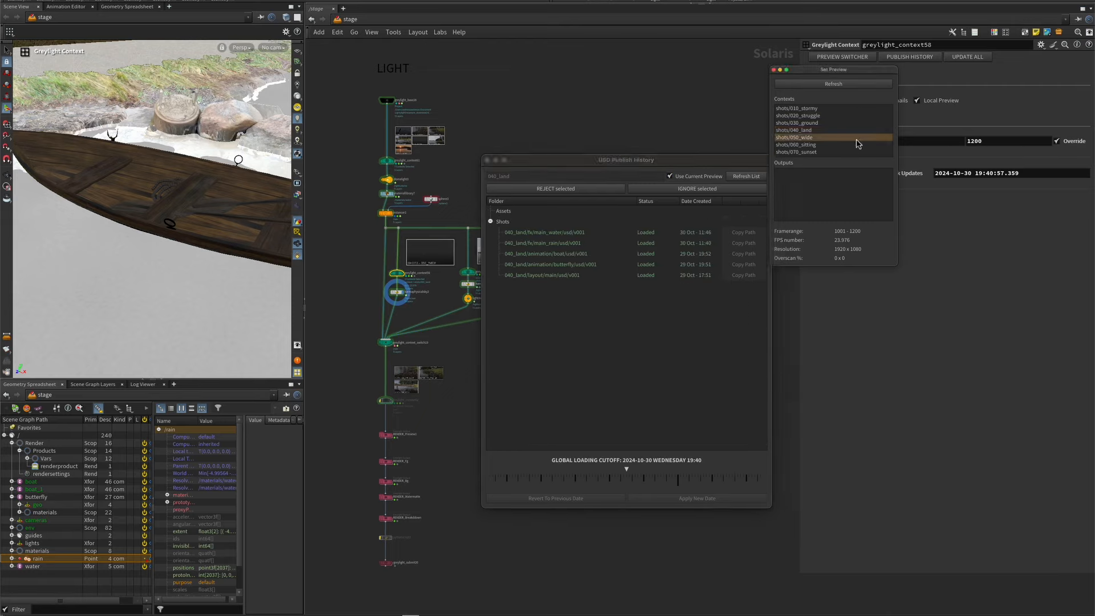
pyautogui.click(815, 130)
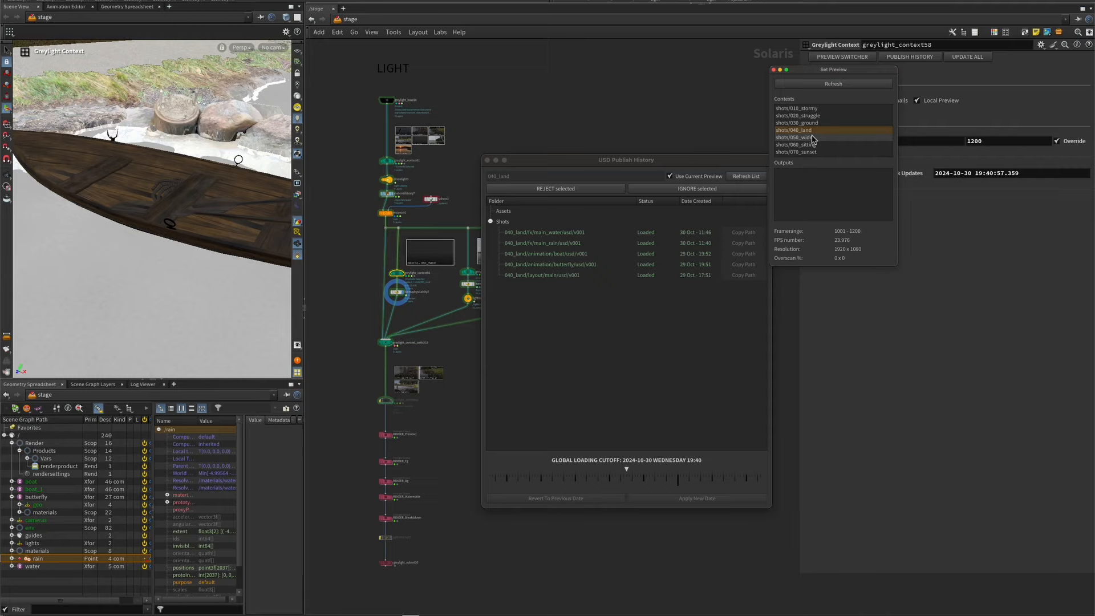
pyautogui.click(814, 138)
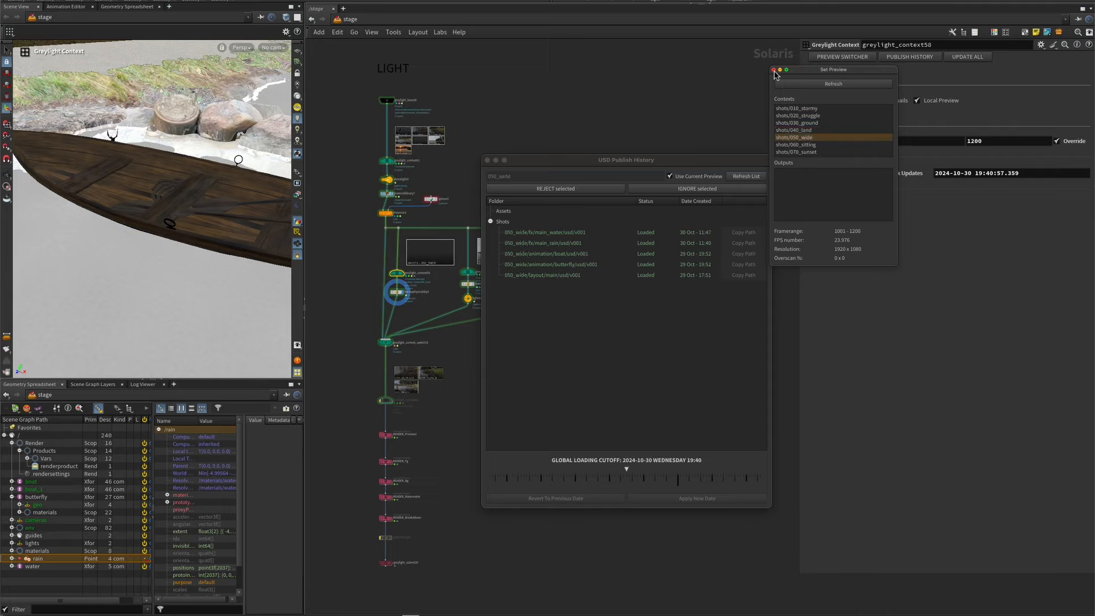
pyautogui.click(774, 70)
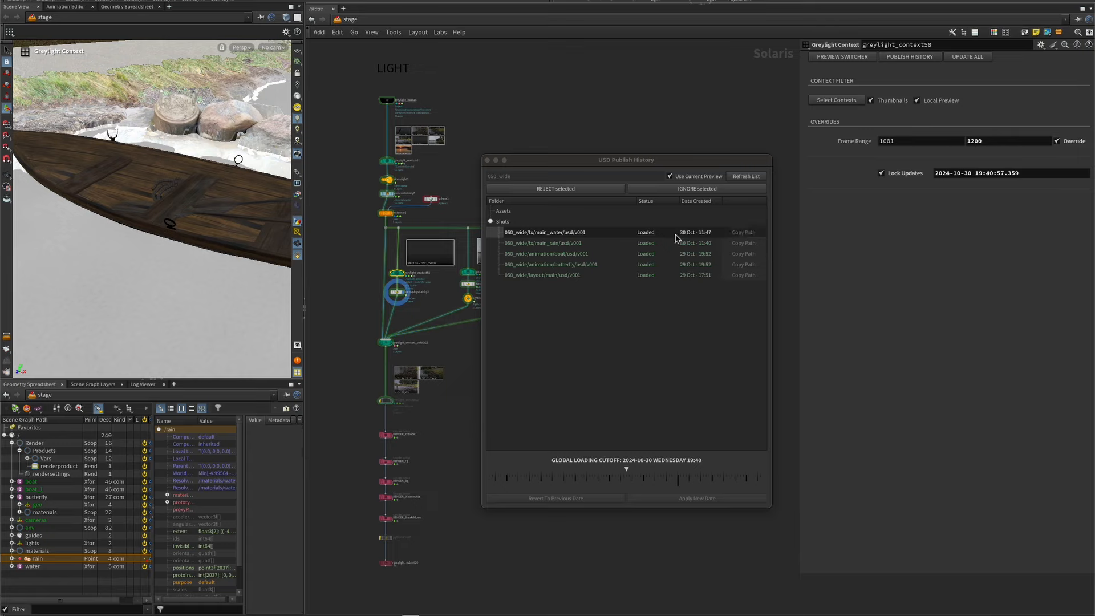
# Step: Copy all five 050_wide publishes as sublayer nodes, paste them into the stage network and delete them again
pyautogui.moveTo(675, 235); pyautogui.dragTo(609, 284)
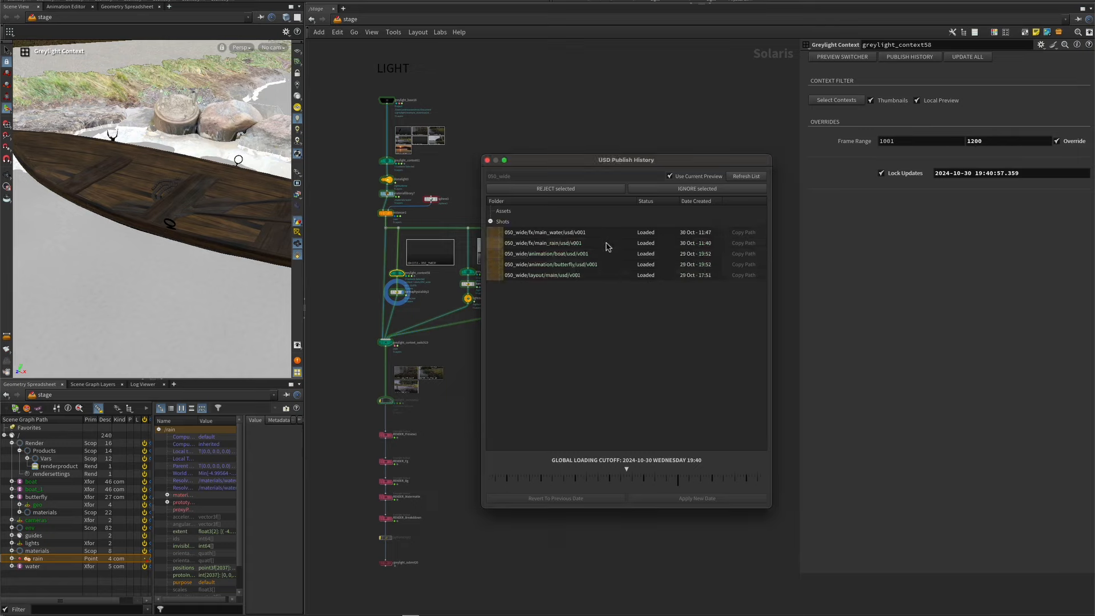
pyautogui.click(742, 233)
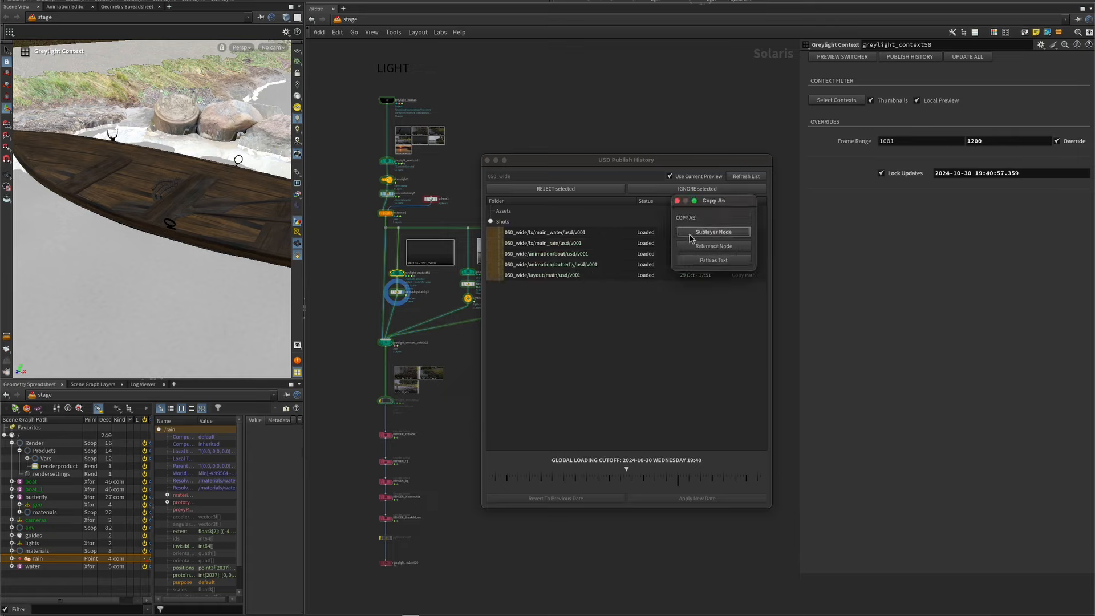
pyautogui.click(687, 233)
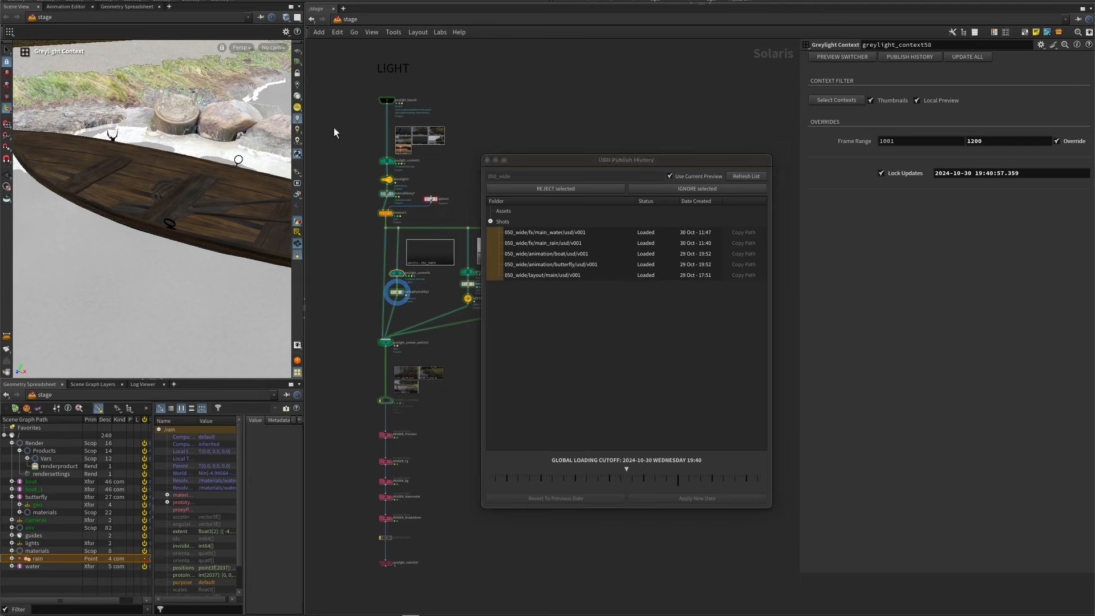
pyautogui.hotkey('ctrl', 'v')
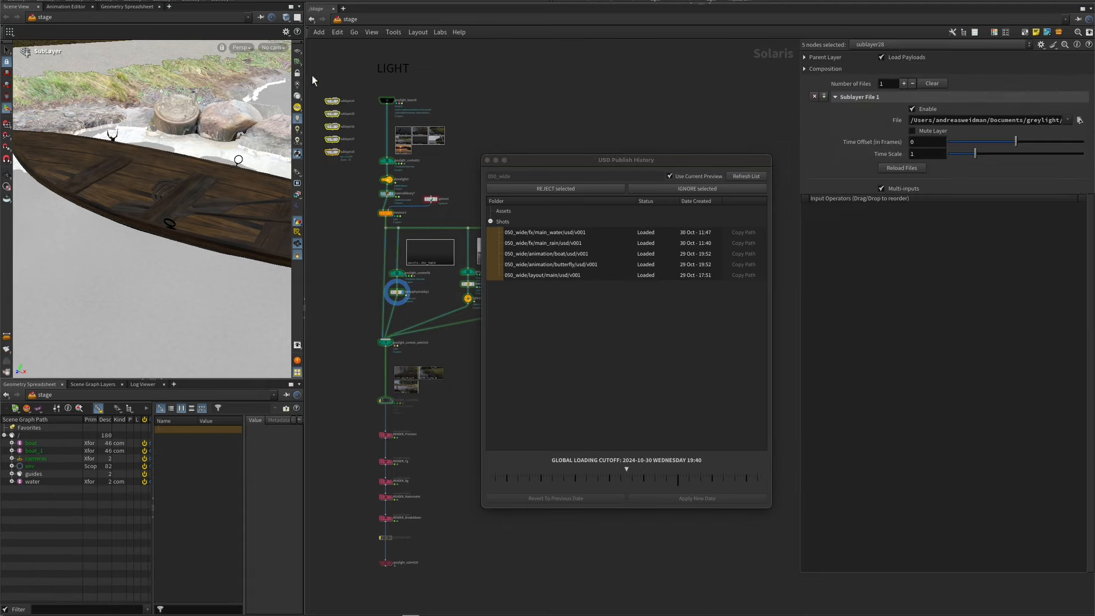
pyautogui.press('Delete')
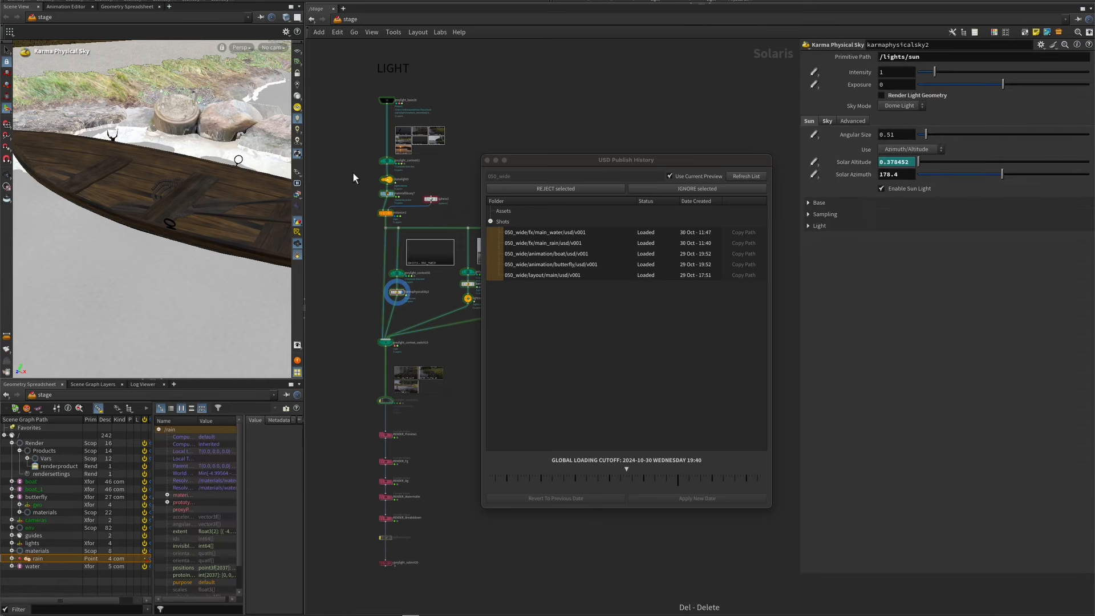
pyautogui.click(591, 278)
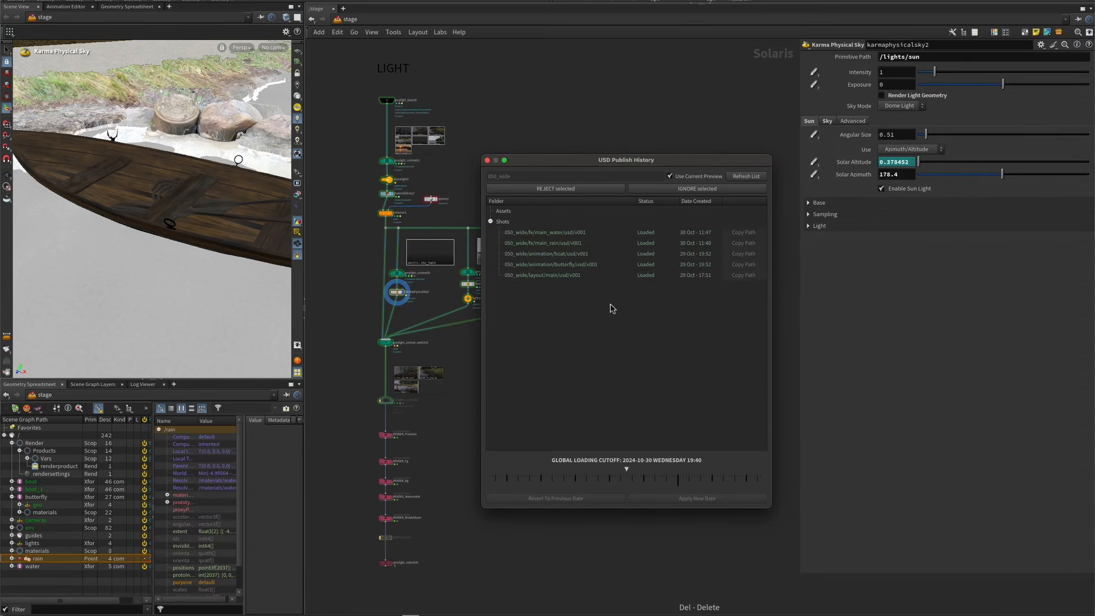
pyautogui.click(600, 266)
pyautogui.click(604, 255)
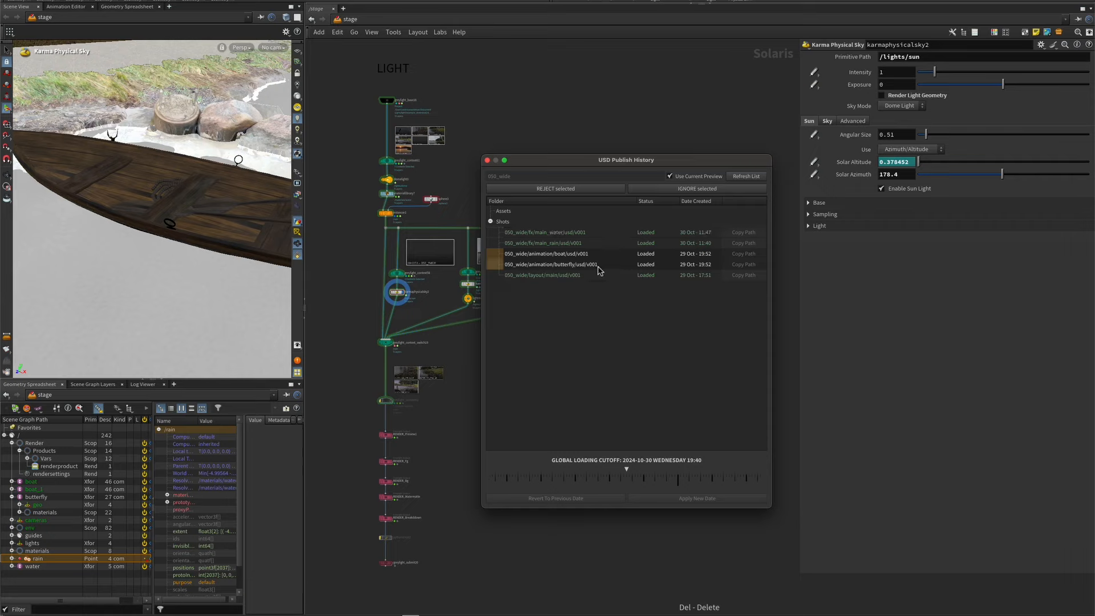
pyautogui.moveTo(594, 261); pyautogui.dragTo(604, 235)
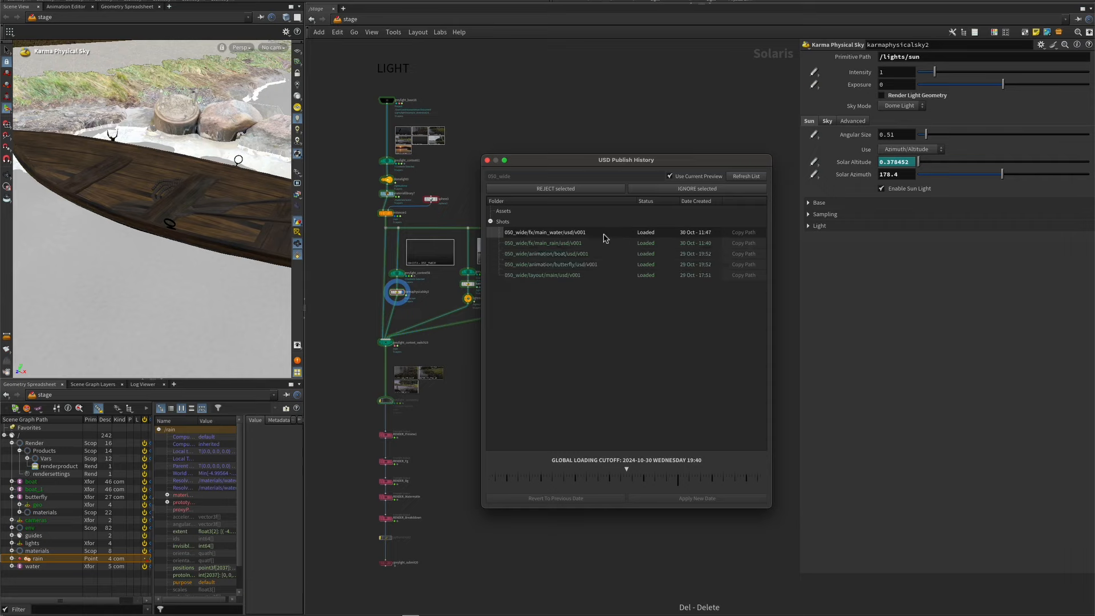
pyautogui.click(594, 318)
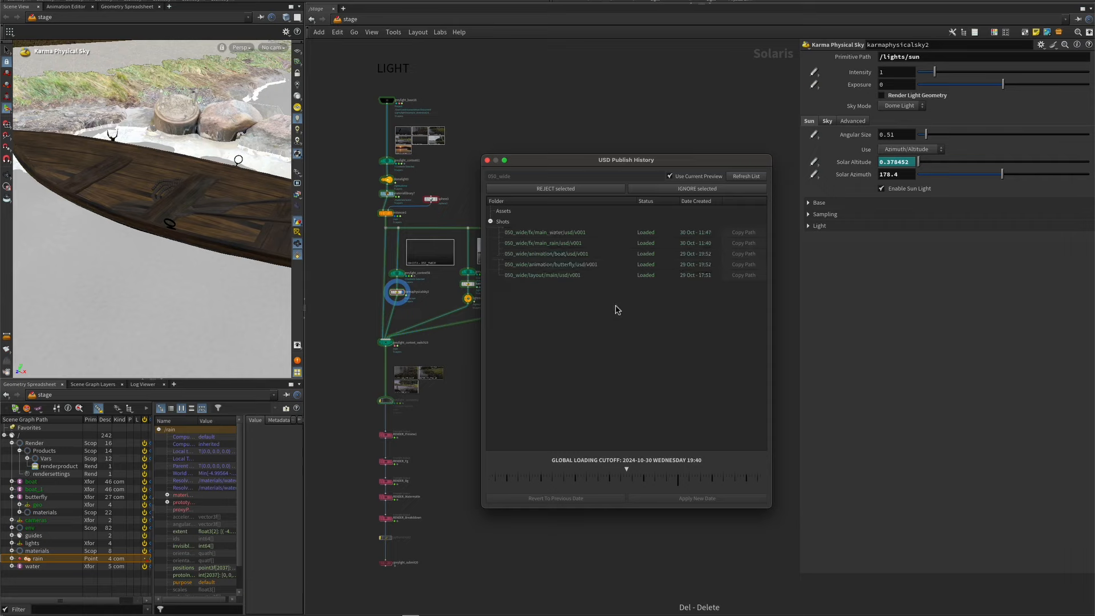
pyautogui.click(398, 276)
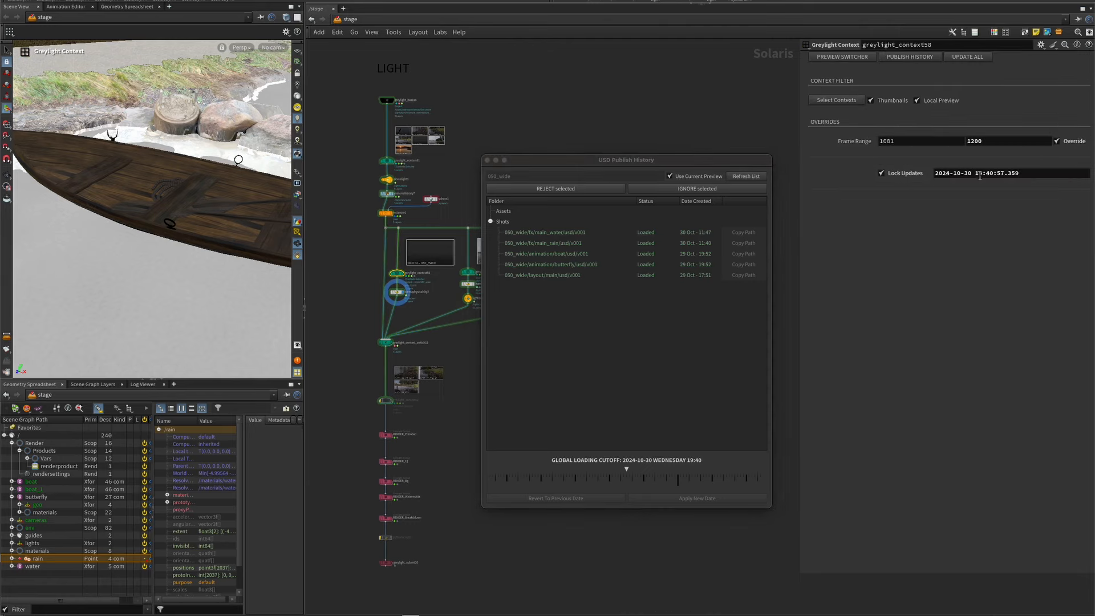
pyautogui.click(992, 174)
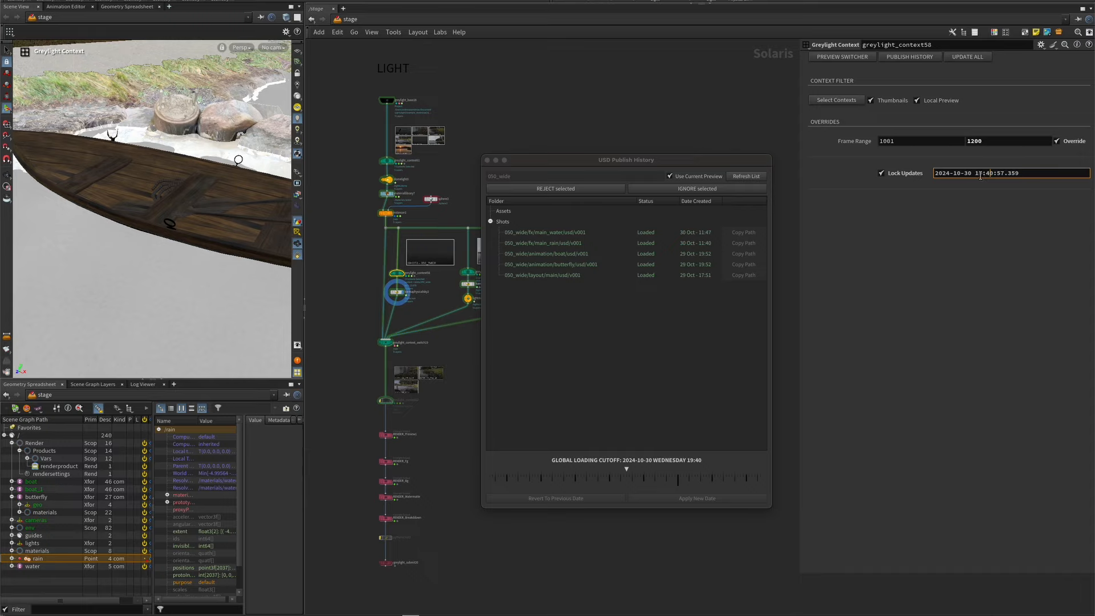
pyautogui.moveTo(979, 175); pyautogui.dragTo(1088, 175)
pyautogui.write('8')
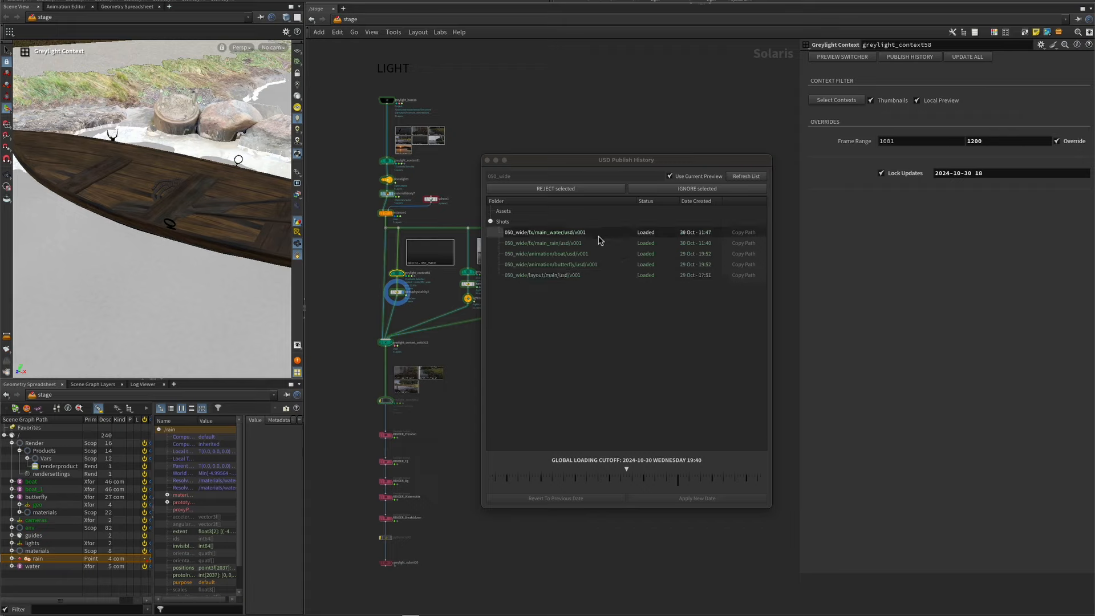
pyautogui.click(487, 160)
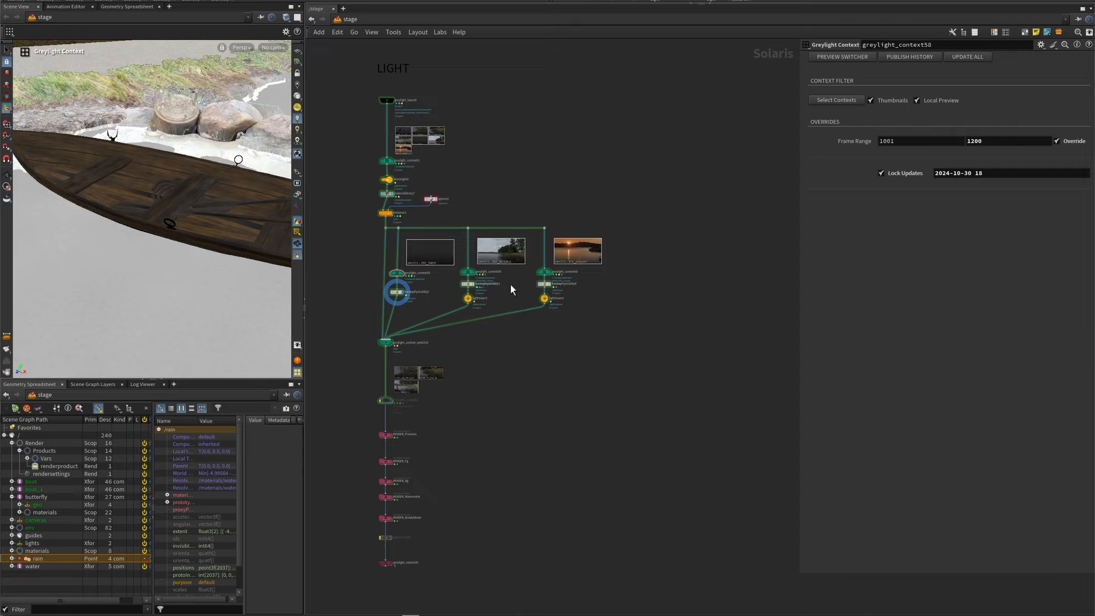
# Step: Compare the frame range override and Lock Updates settings of the three branch context nodes greylight_context58, 59 and 60
pyautogui.click(545, 273)
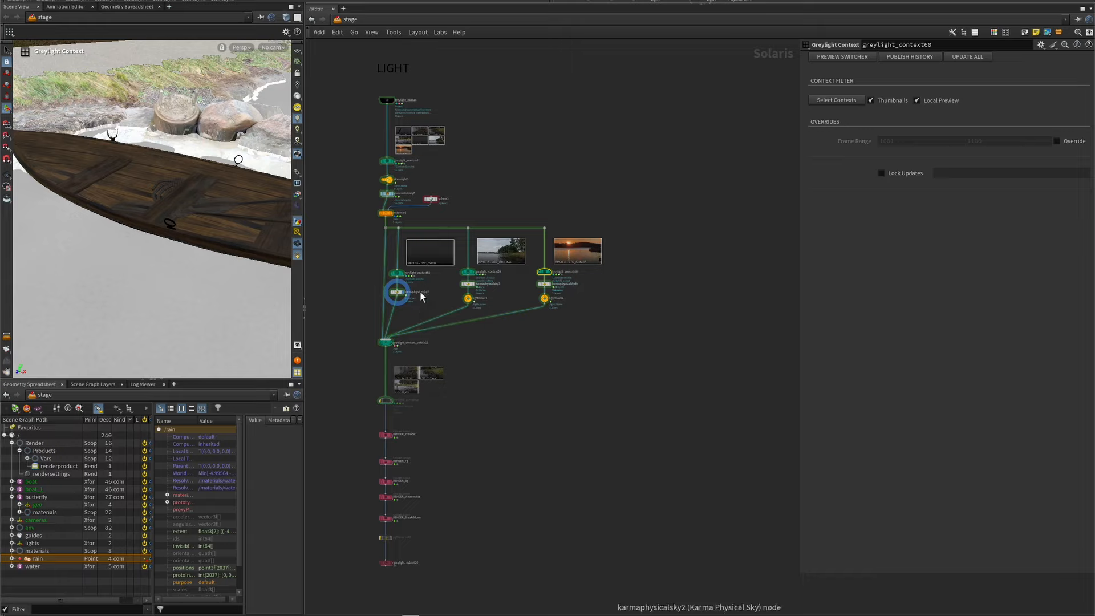
pyautogui.moveTo(477, 288)
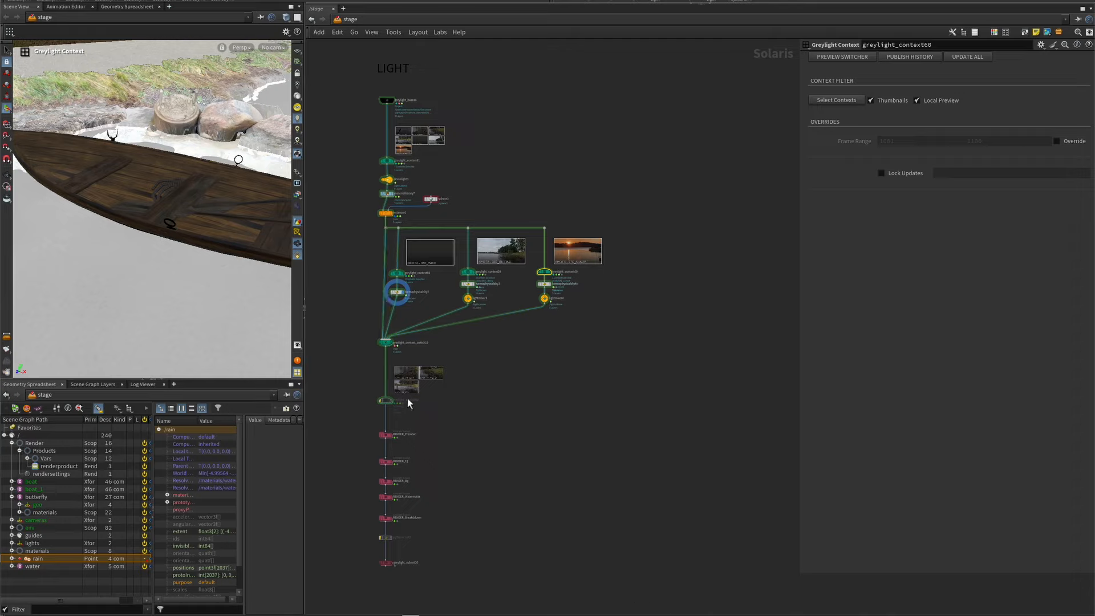
pyautogui.moveTo(423, 276)
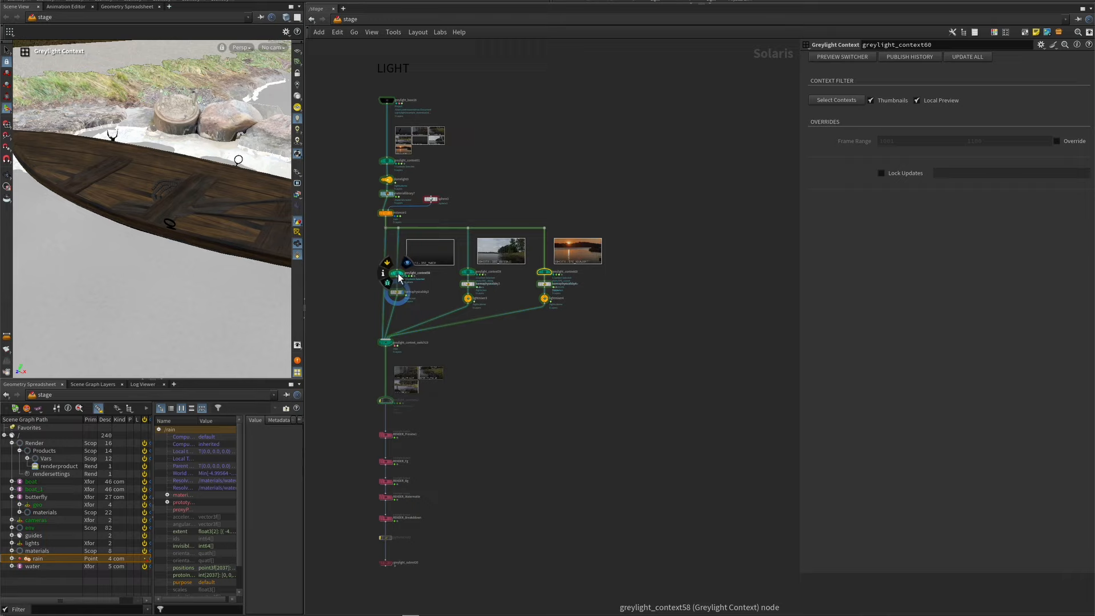
pyautogui.click(399, 278)
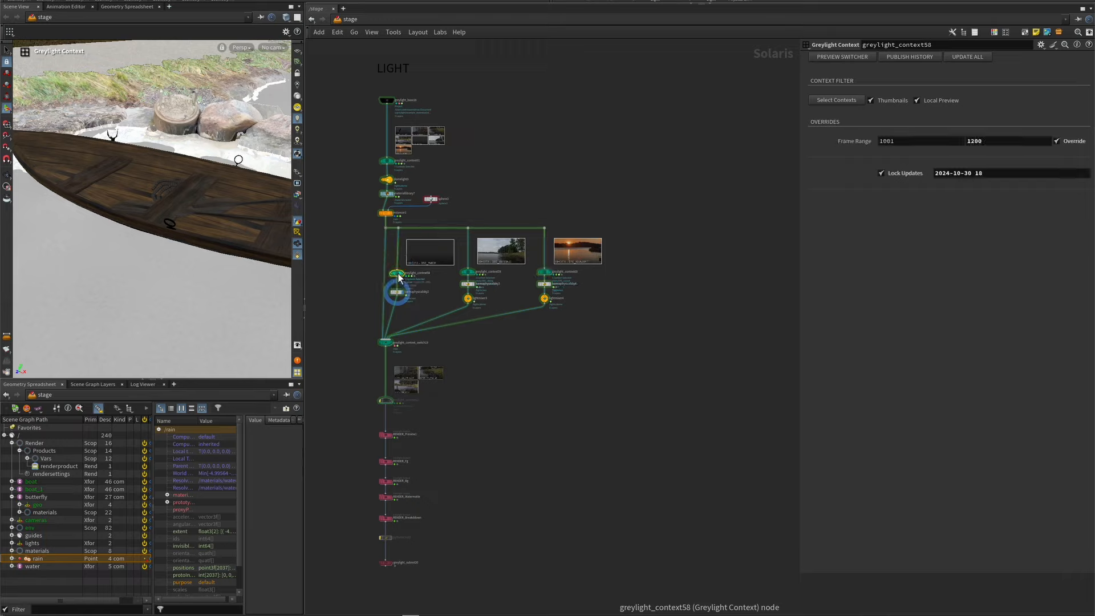
pyautogui.click(545, 273)
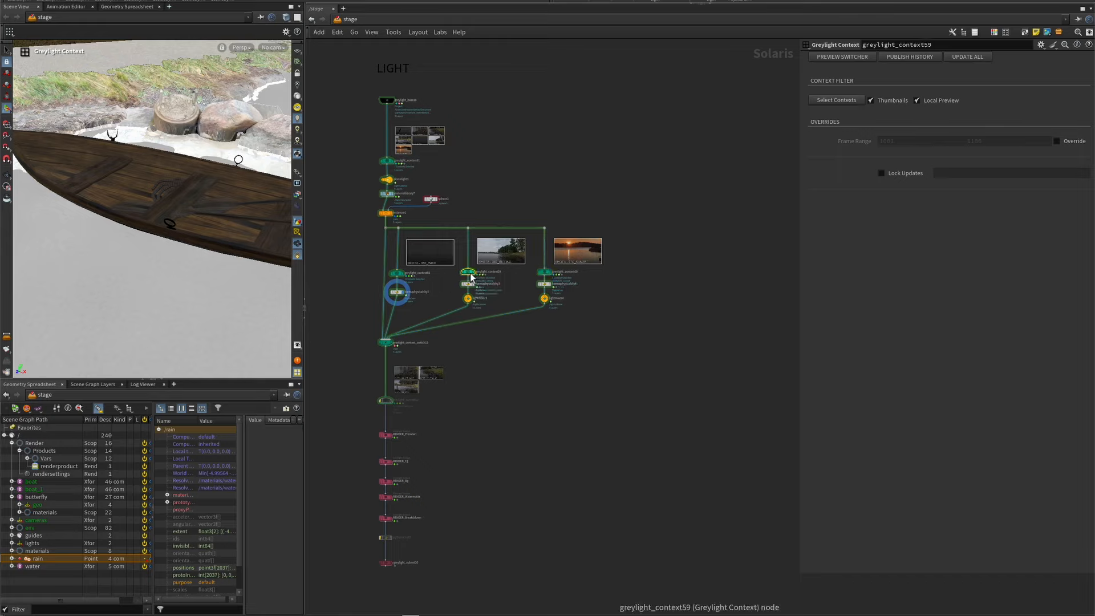
# Step: Try inserting a copy of the greylight_context59 node at the end of the sunset branch, and delete it
pyautogui.keyDown('alt'); pyautogui.moveTo(470, 274); pyautogui.dragTo(535, 331); pyautogui.keyUp('alt')
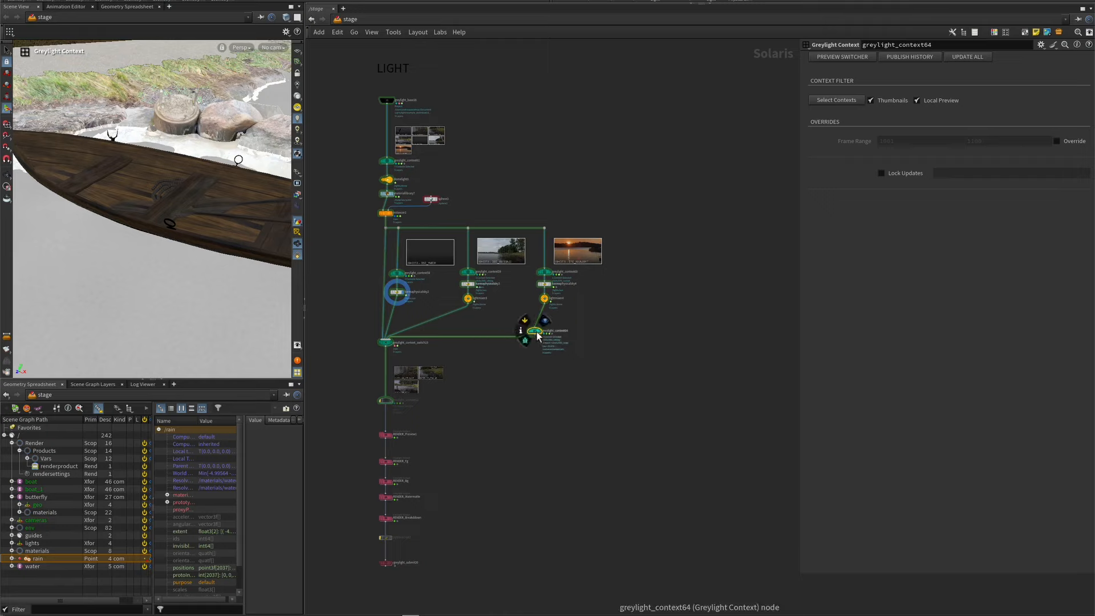
pyautogui.moveTo(537, 335); pyautogui.dragTo(541, 323)
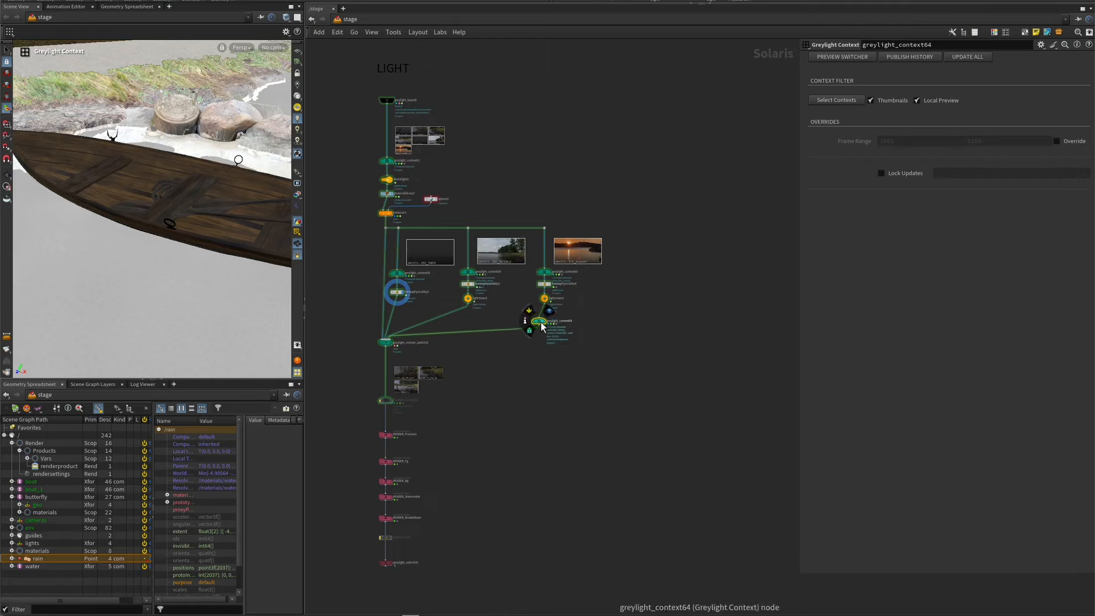
pyautogui.press('Delete')
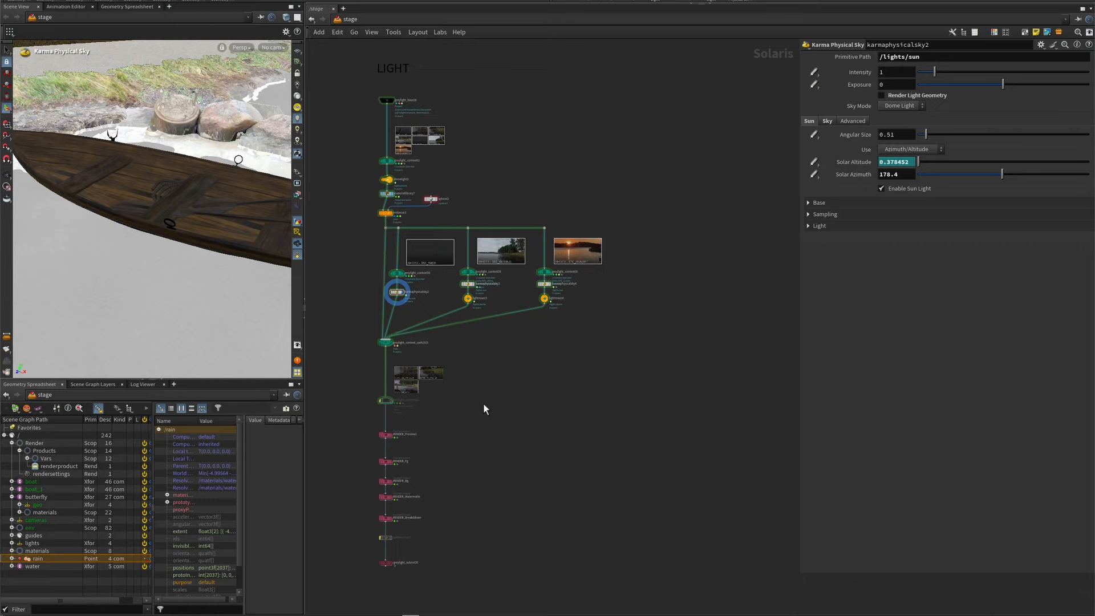
# Step: Add a Greylight Output node and insert it directly below the context switch node in the main stream
pyautogui.press('Tab')
pyautogui.write('ou')
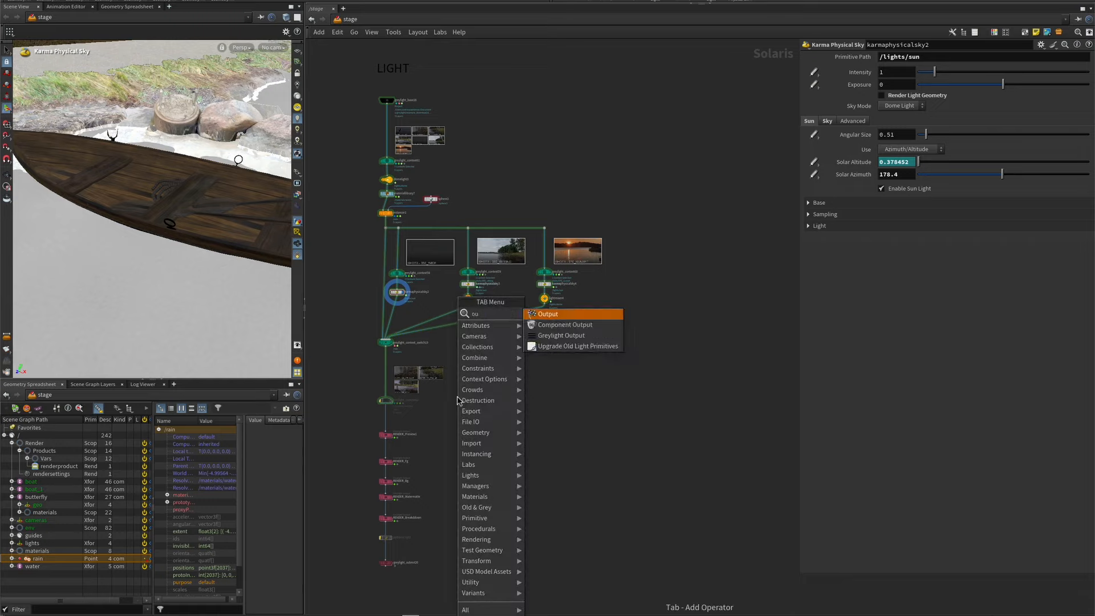
pyautogui.click(572, 336)
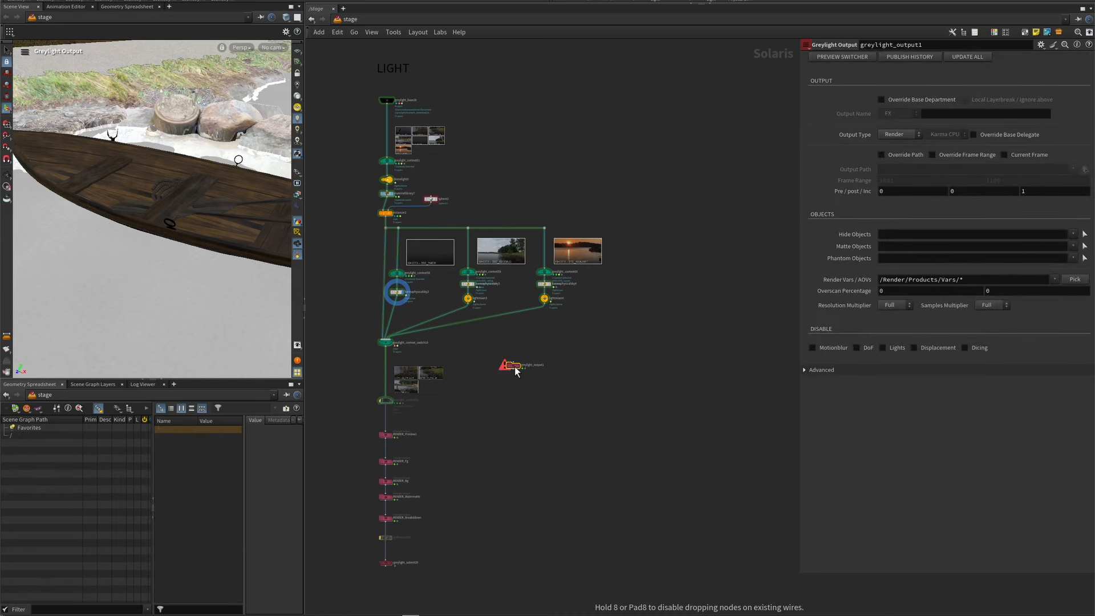
pyautogui.click(388, 366)
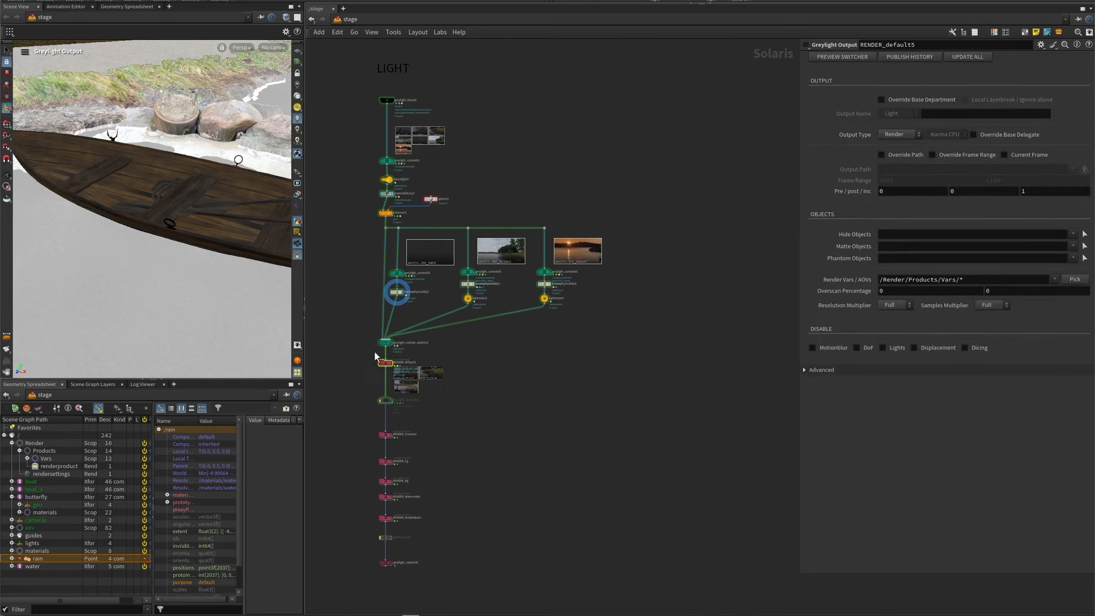
# Step: Try the Greylight Output node below the base node and at the end of the sunset branch, and put it back below the base
pyautogui.moveTo(388, 366); pyautogui.dragTo(398, 134)
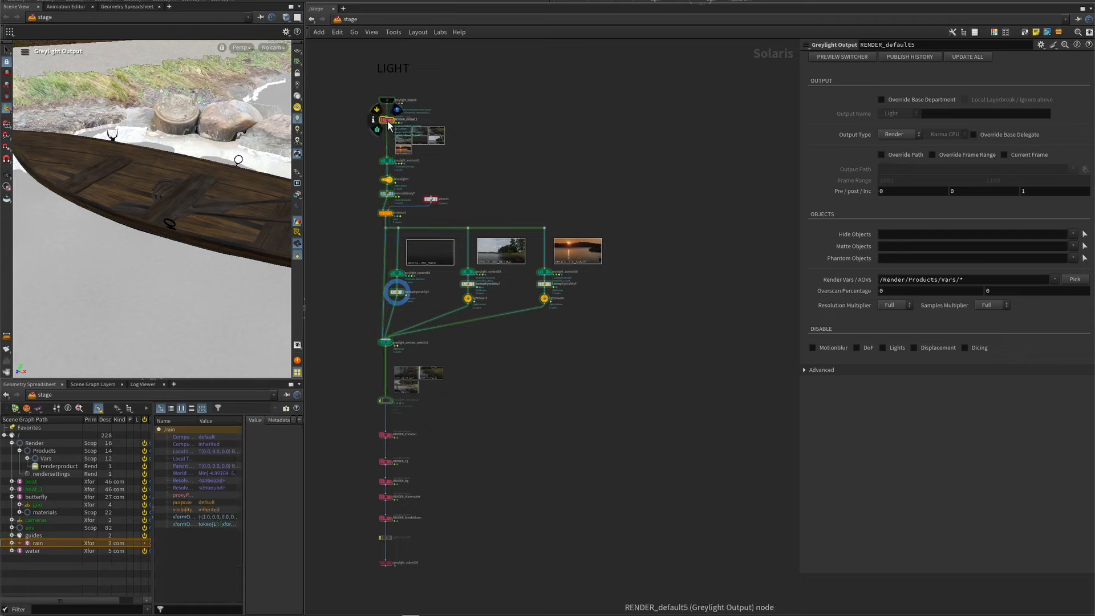
pyautogui.moveTo(390, 127); pyautogui.dragTo(545, 325)
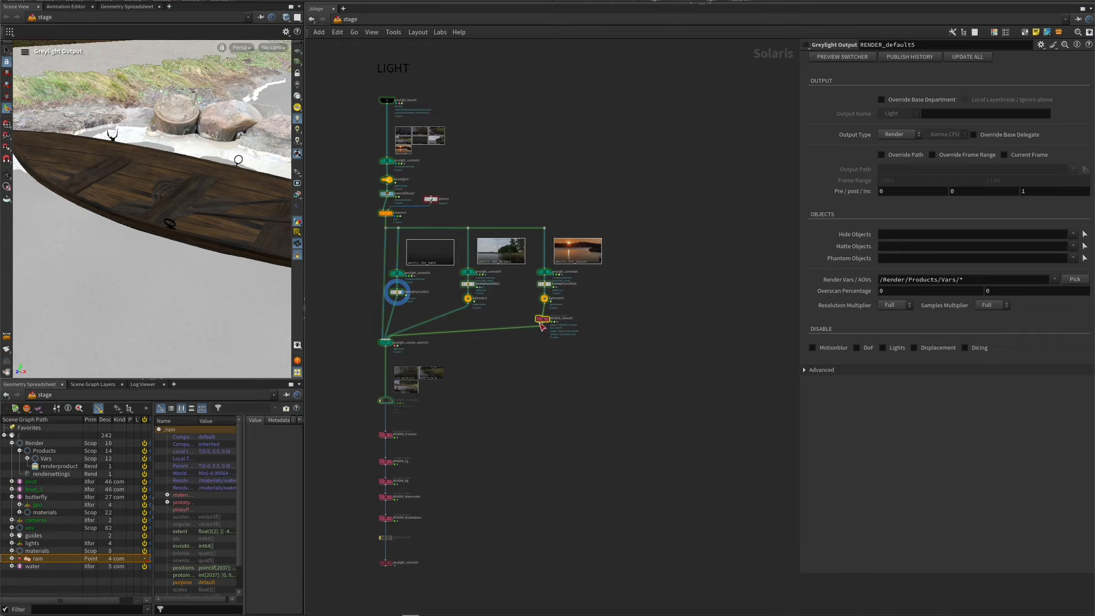
pyautogui.moveTo(543, 320); pyautogui.dragTo(545, 319)
pyautogui.moveTo(546, 323)
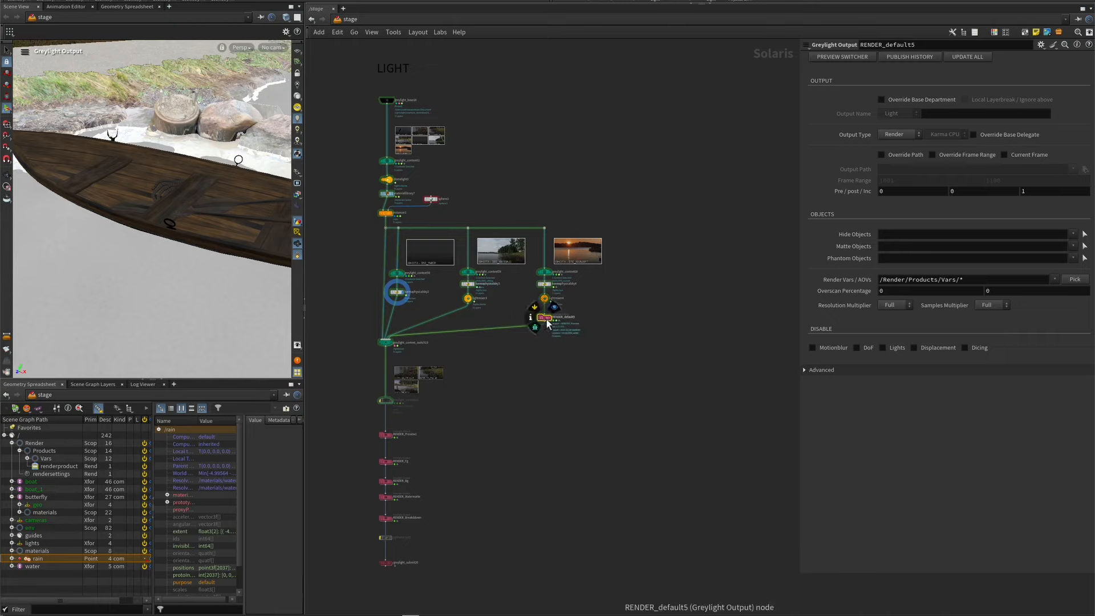
pyautogui.moveTo(546, 323)
pyautogui.mouseDown()
pyautogui.moveTo(456, 240)
pyautogui.moveTo(388, 137)
pyautogui.mouseUp()
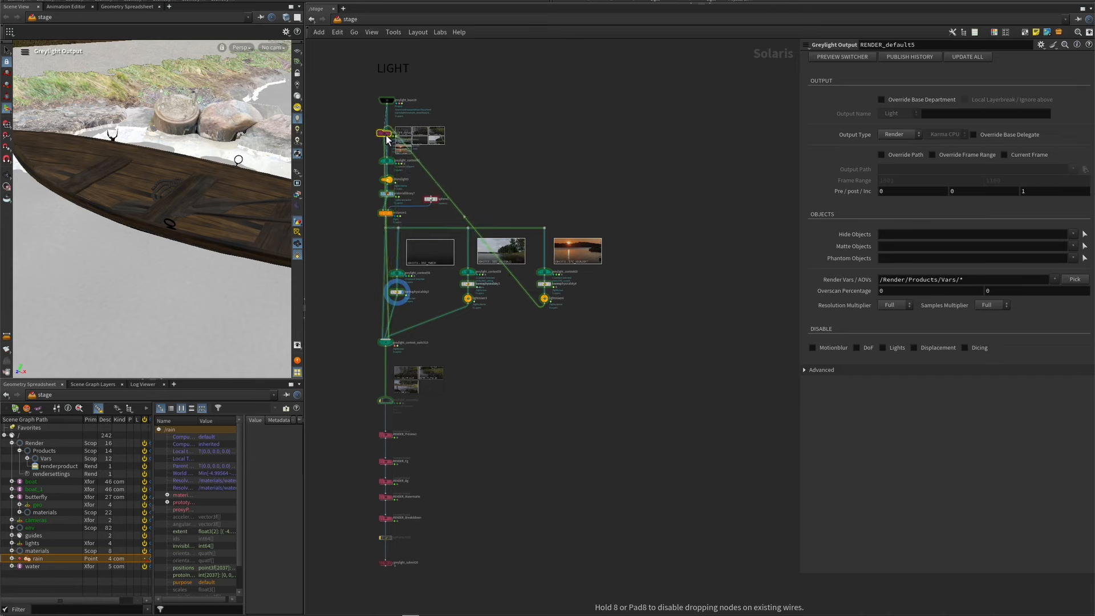
# Step: Create a reference copy of the Greylight Output node and insert it at the end of the sunset branch
pyautogui.rightClick(388, 136)
pyautogui.moveTo(453, 150)
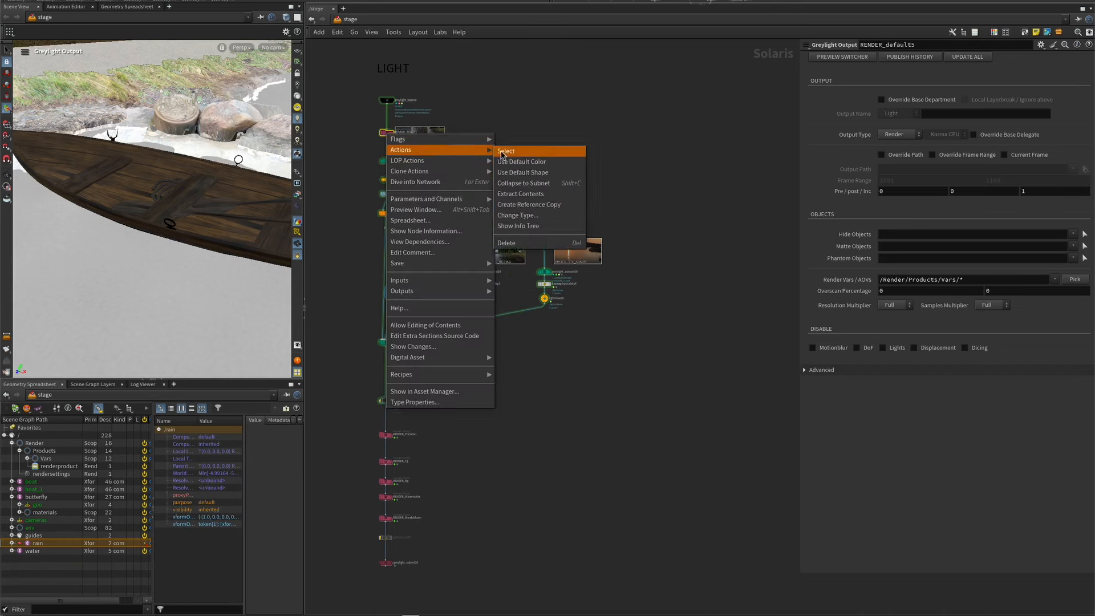
pyautogui.click(536, 204)
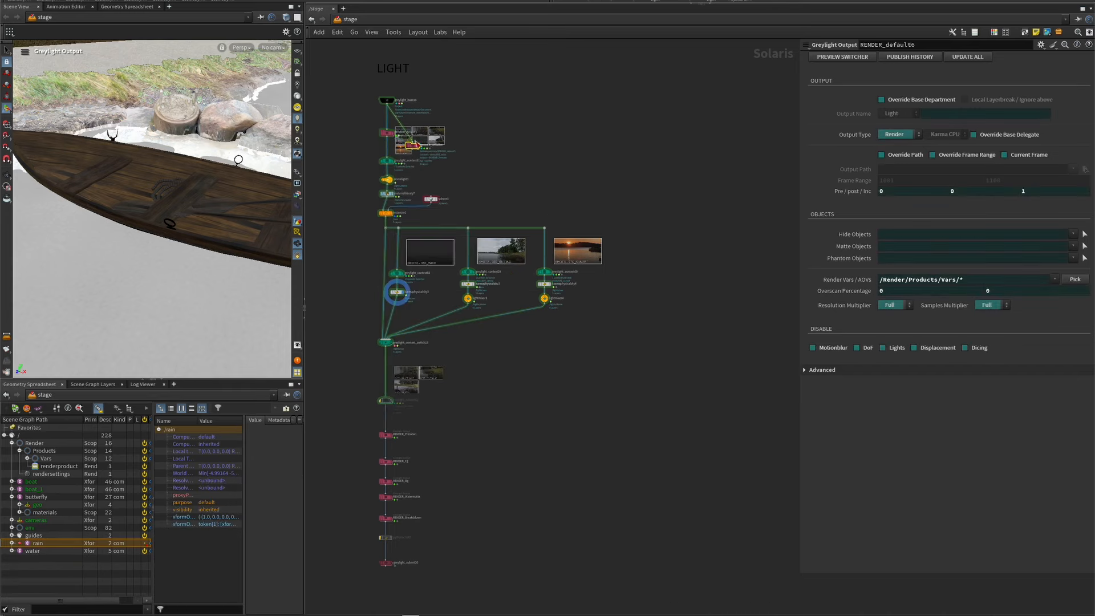
pyautogui.click(529, 312)
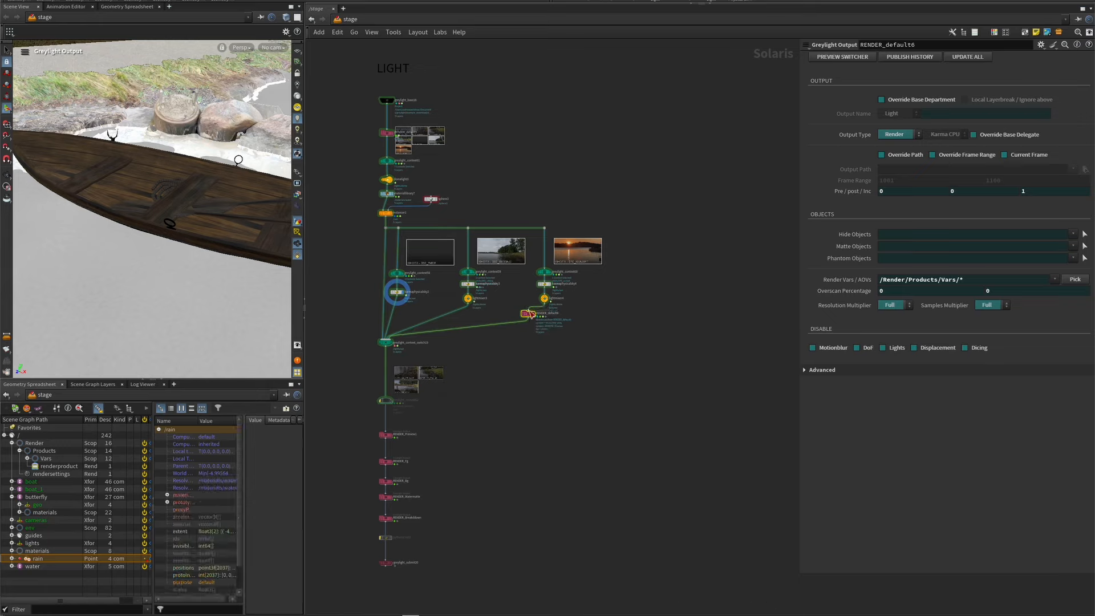
# Step: Align the reference copy of the Greylight Output node at the end of the sunset branch, and delete it
pyautogui.moveTo(528, 314); pyautogui.dragTo(545, 316)
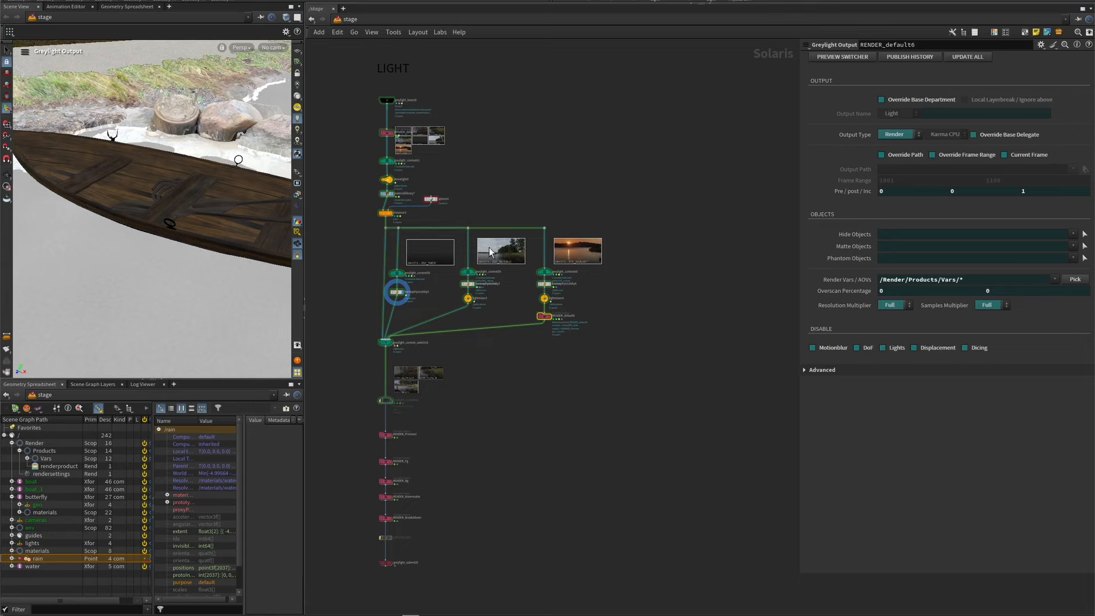
pyautogui.moveTo(545, 317)
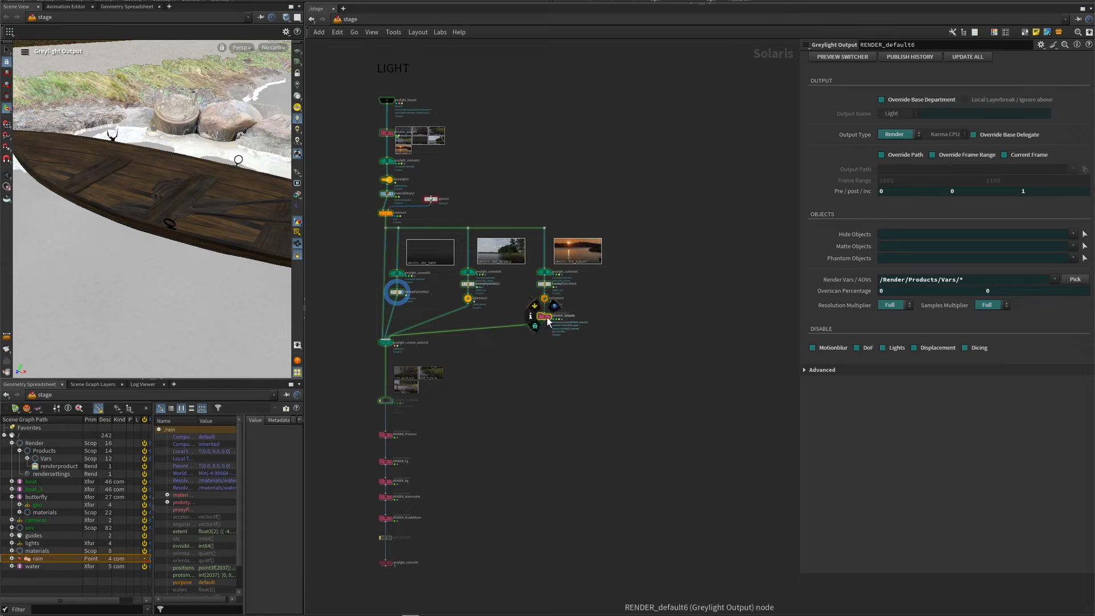
pyautogui.press('Delete')
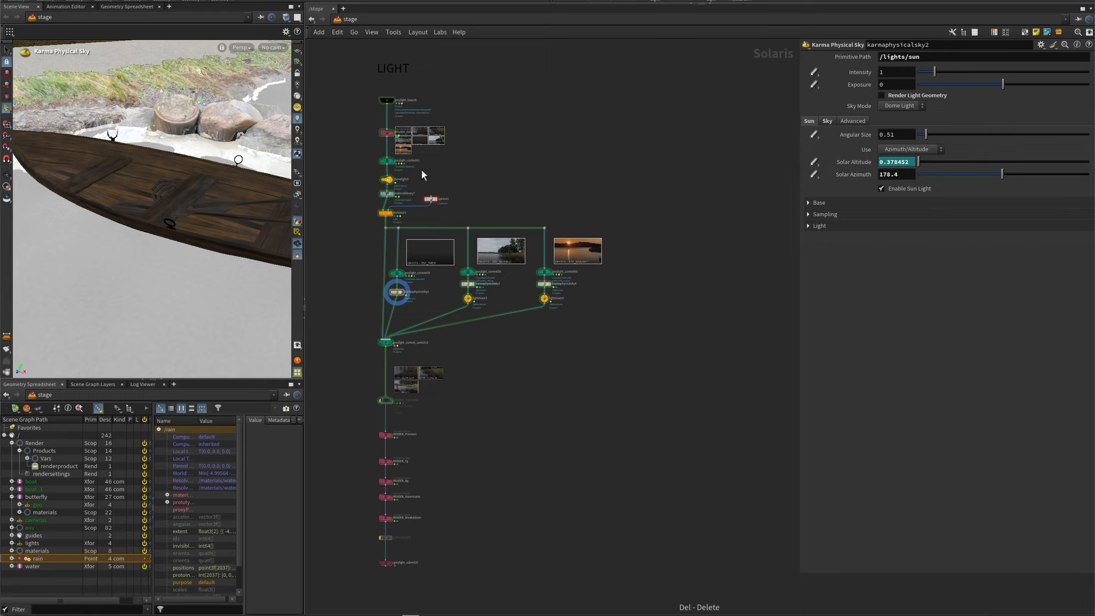
# Step: Override the base department on the Greylight Output node below the base, with USD Export as output type, and set its department to FX
pyautogui.click(387, 132)
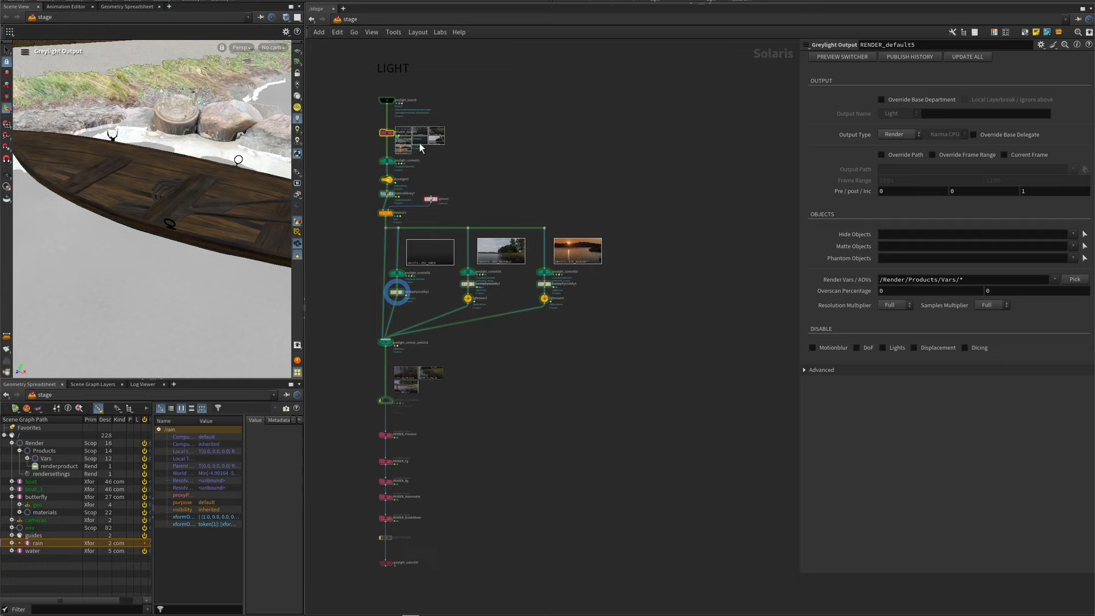
pyautogui.click(387, 133)
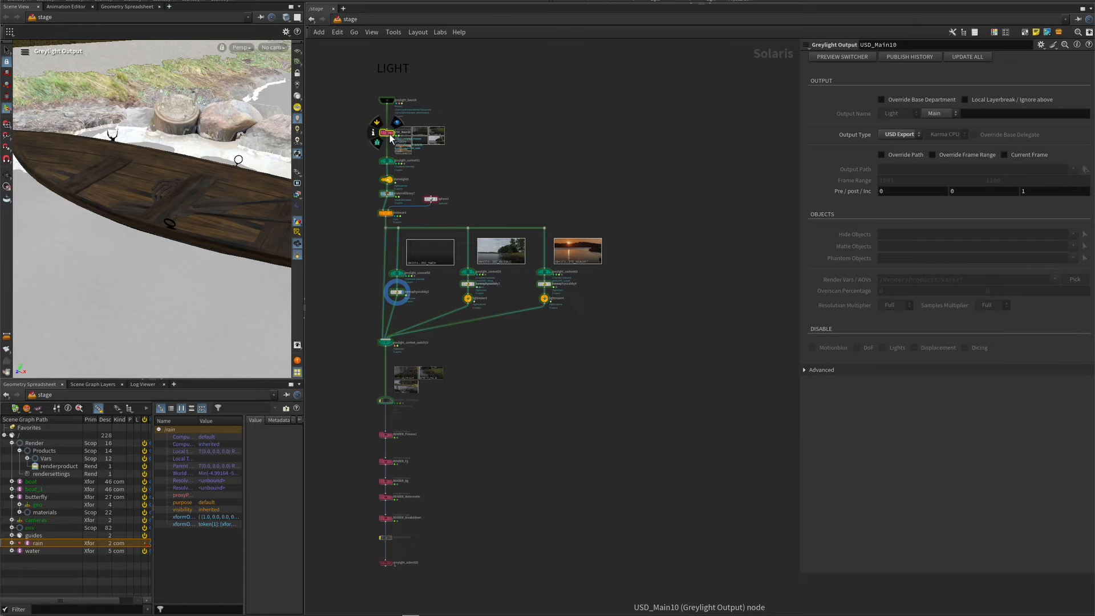
pyautogui.click(913, 100)
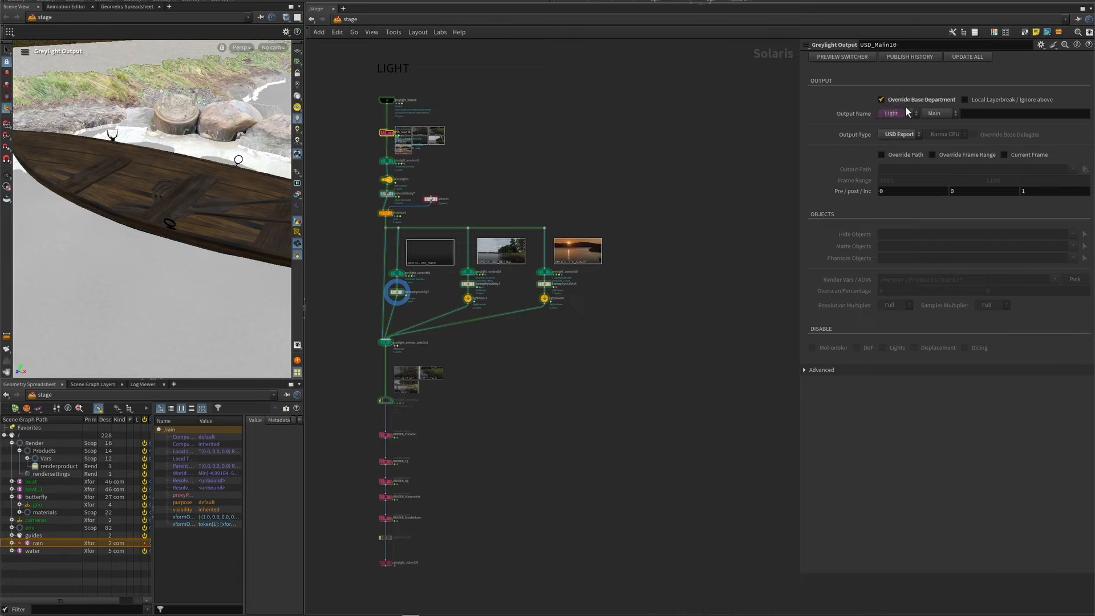
pyautogui.click(904, 114)
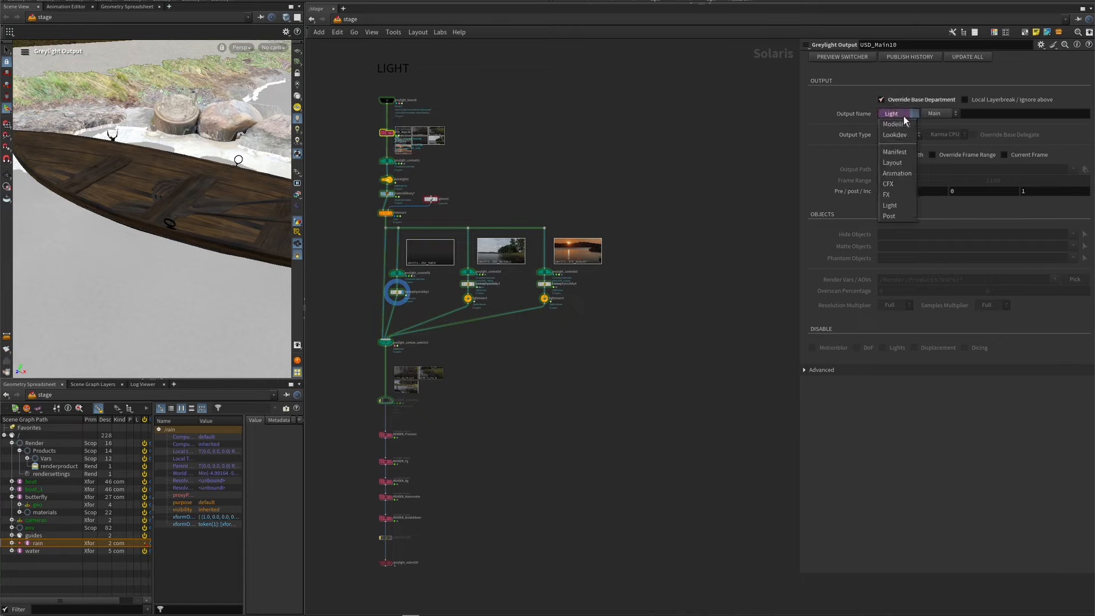
pyautogui.click(891, 194)
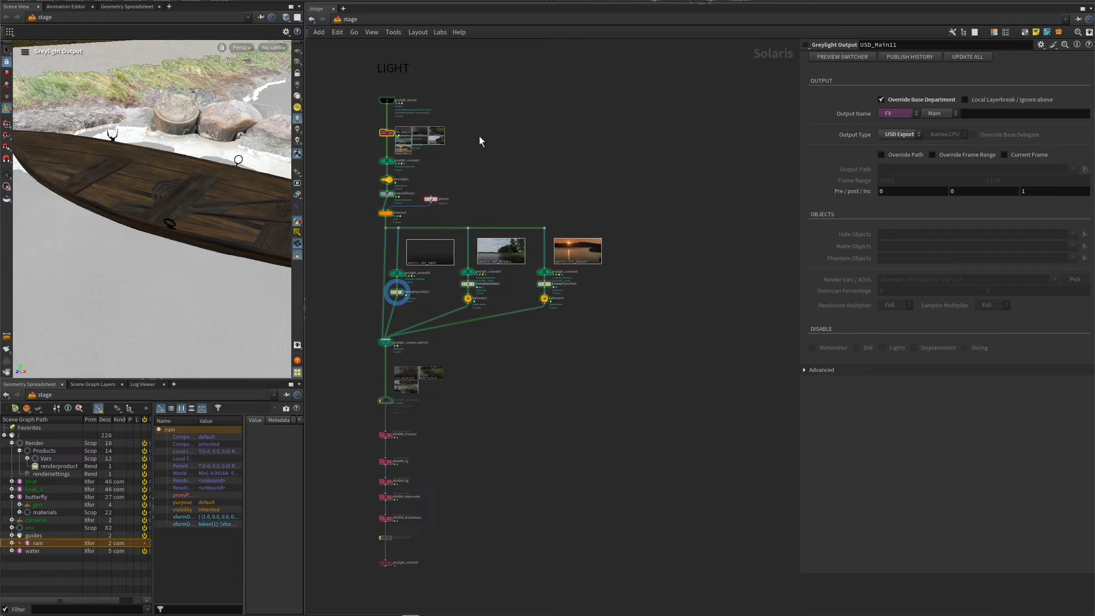
pyautogui.moveTo(388, 137)
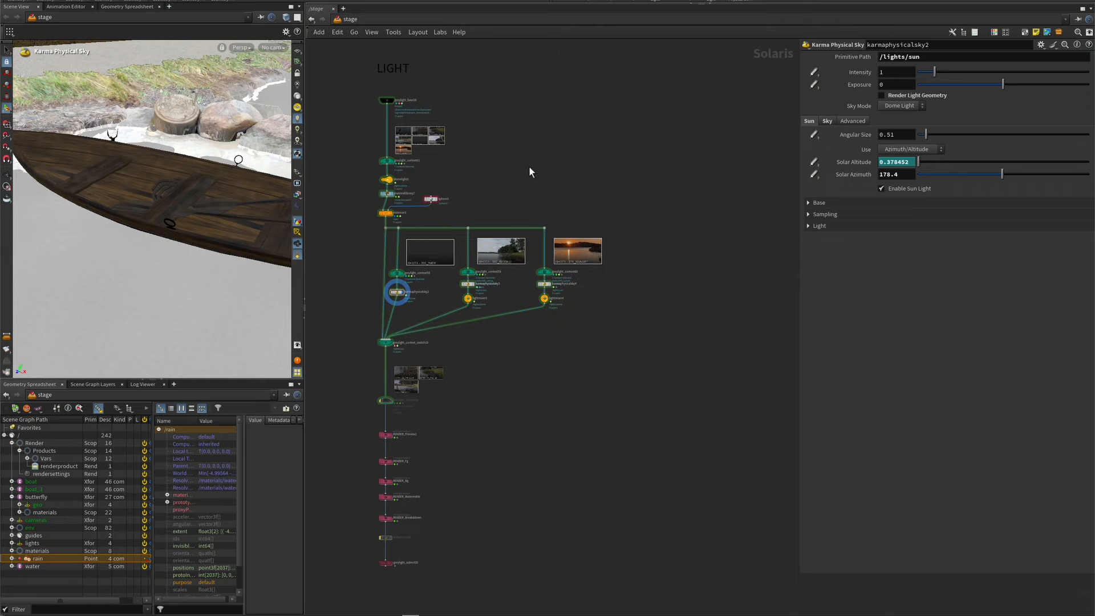
# Step: From the base node's publish history, copy the path of butterfly/lookdev/main/usd/v003 as text and close the history
pyautogui.click(389, 101)
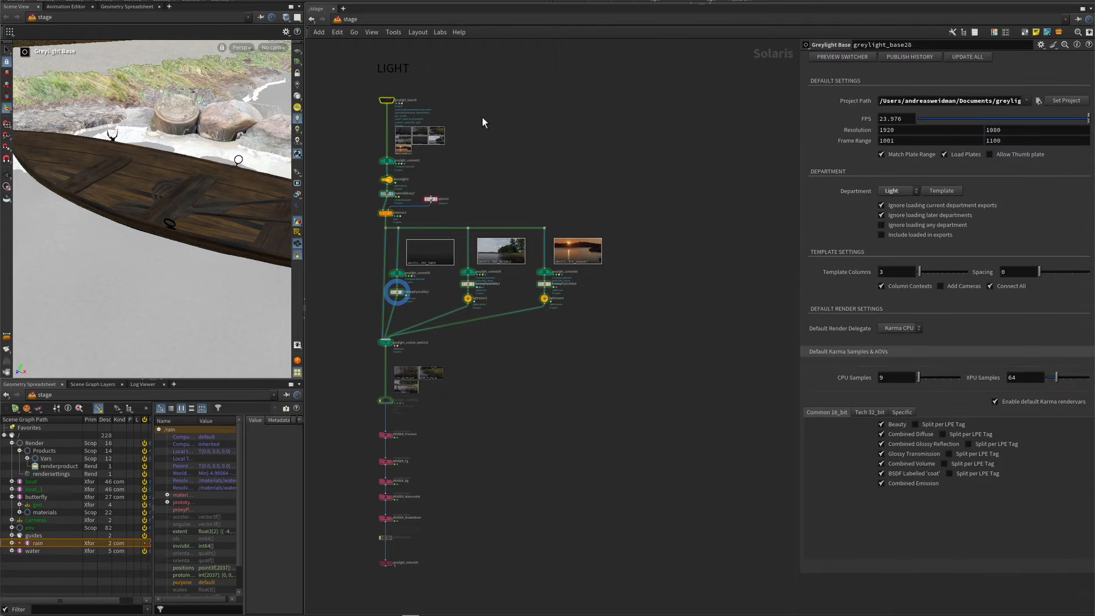
pyautogui.click(927, 58)
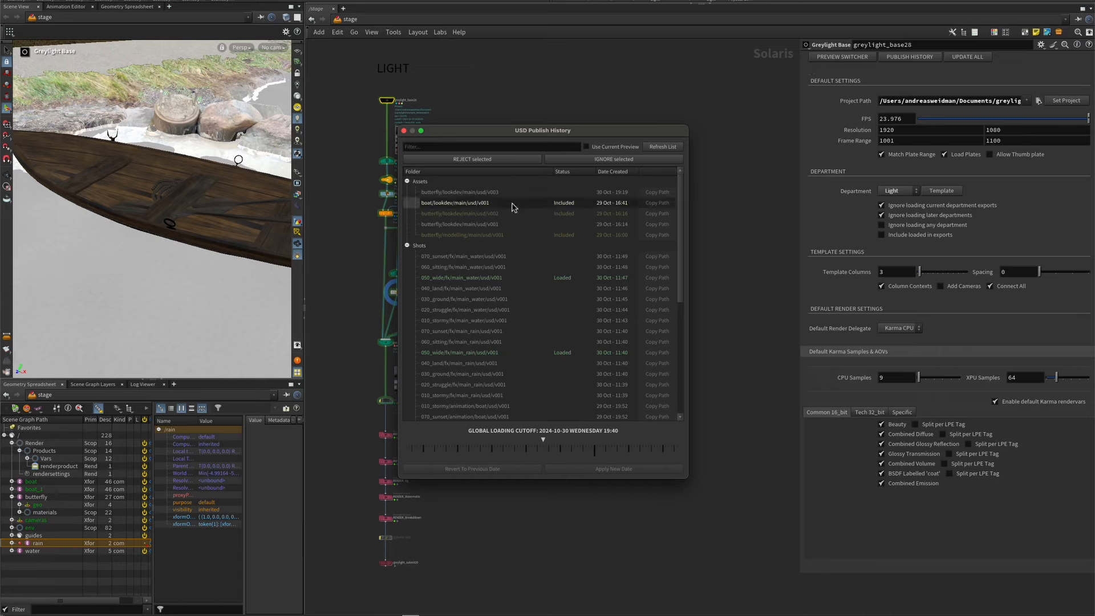
pyautogui.click(657, 193)
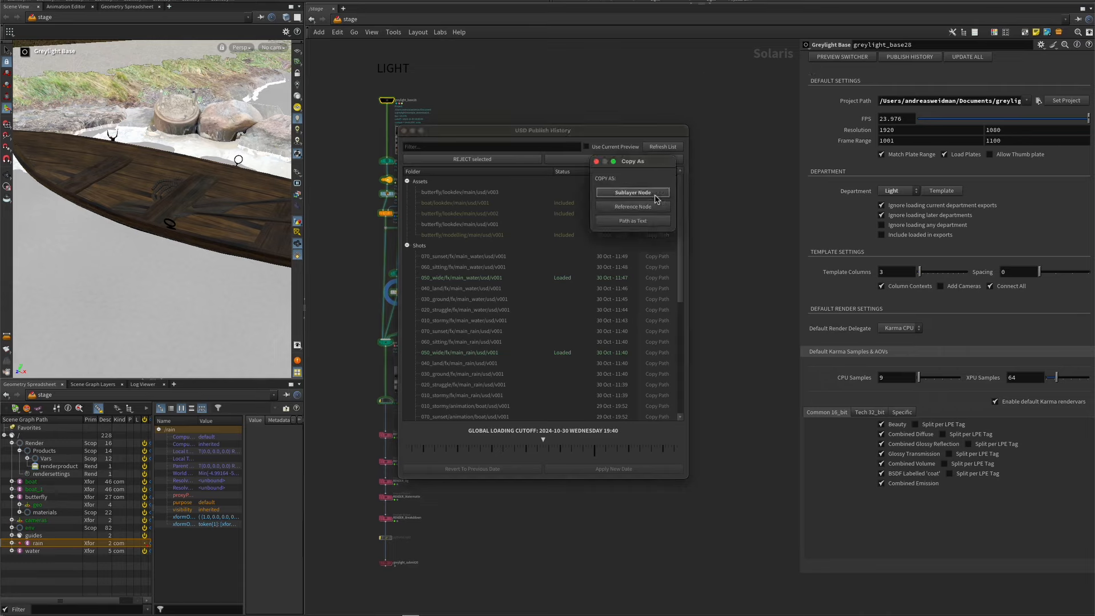
pyautogui.click(632, 221)
pyautogui.click(405, 131)
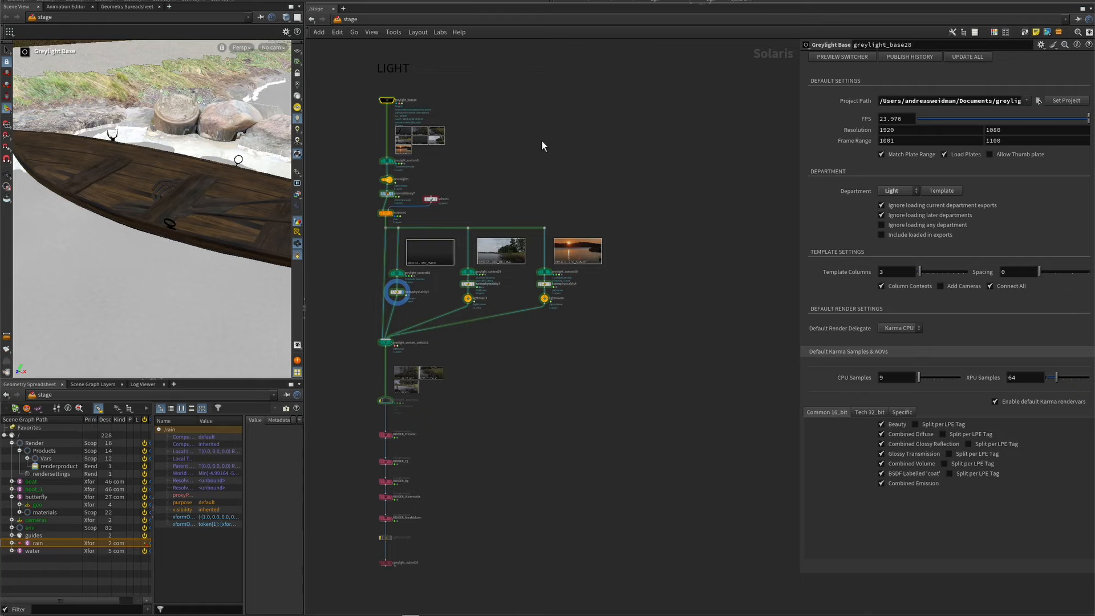
# Step: Add a ROP Network node in the empty area beside the main stream and go inside it
pyautogui.press('Tab')
pyautogui.write('rop')
pyautogui.click(619, 159)
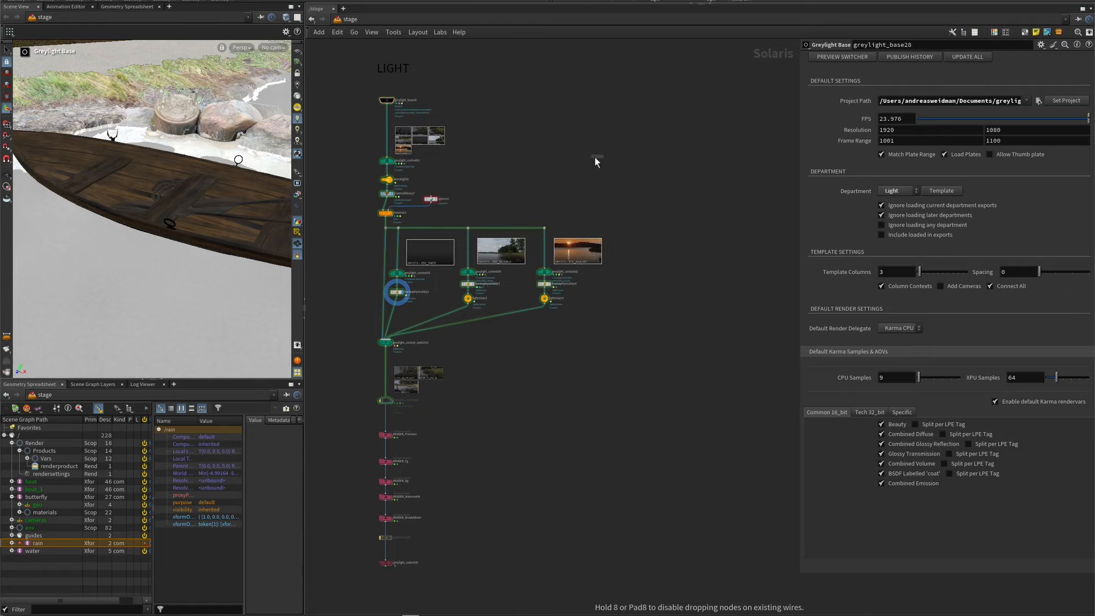
pyautogui.doubleClick(553, 165)
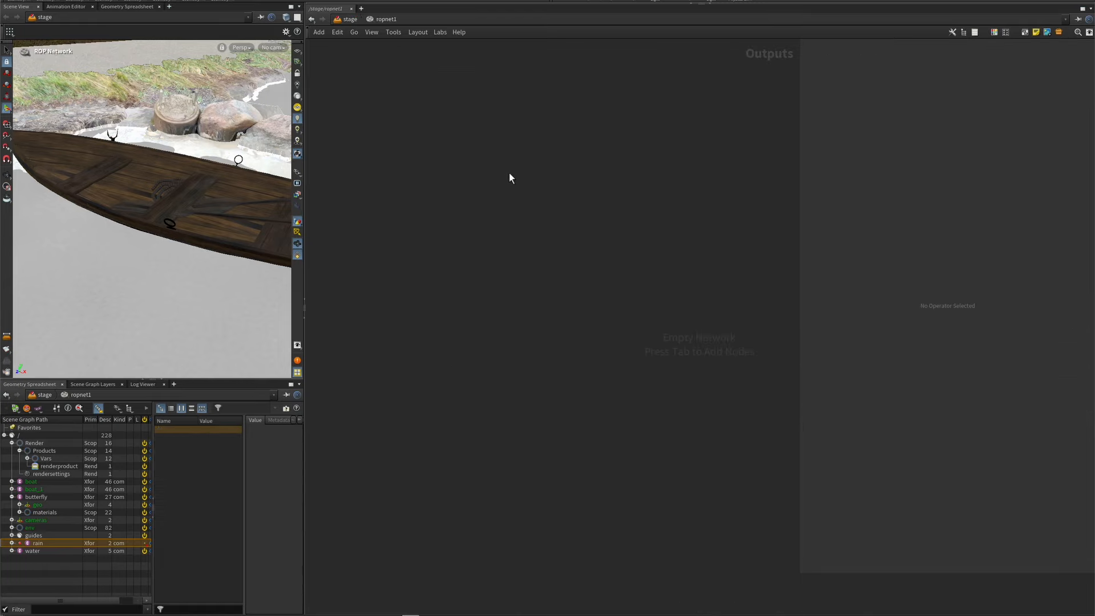
# Step: Create a USD Zip node inside the ROP network
pyautogui.press('Tab')
pyautogui.write('zip')
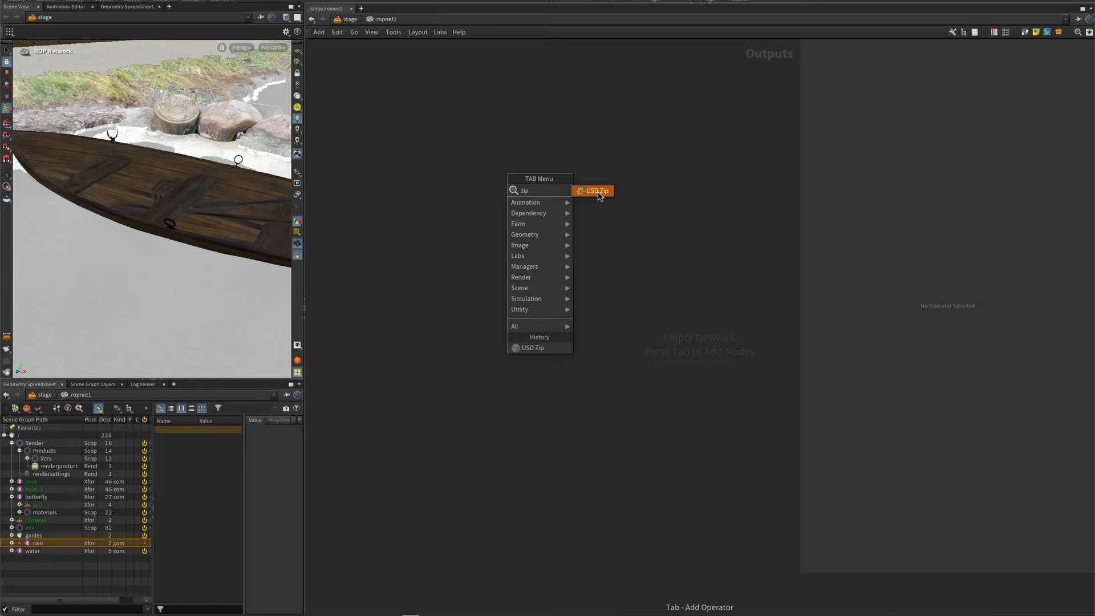
pyautogui.click(599, 190)
pyautogui.click(540, 180)
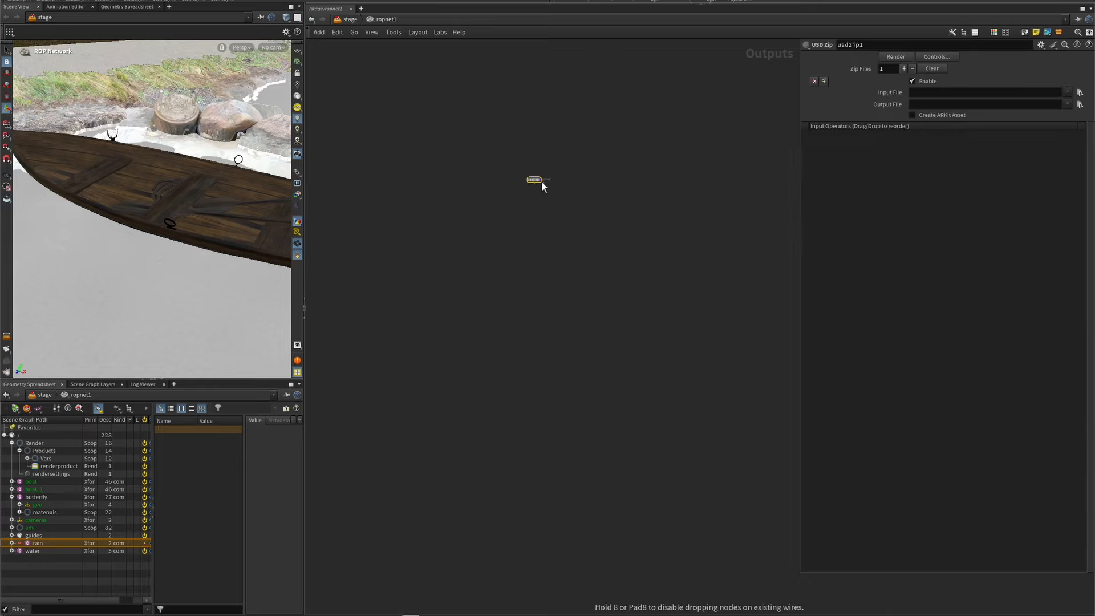
# Step: Paste the copied butterfly lookdev publish path as both the input file and the output file of the USD Zip node
pyautogui.click(932, 93)
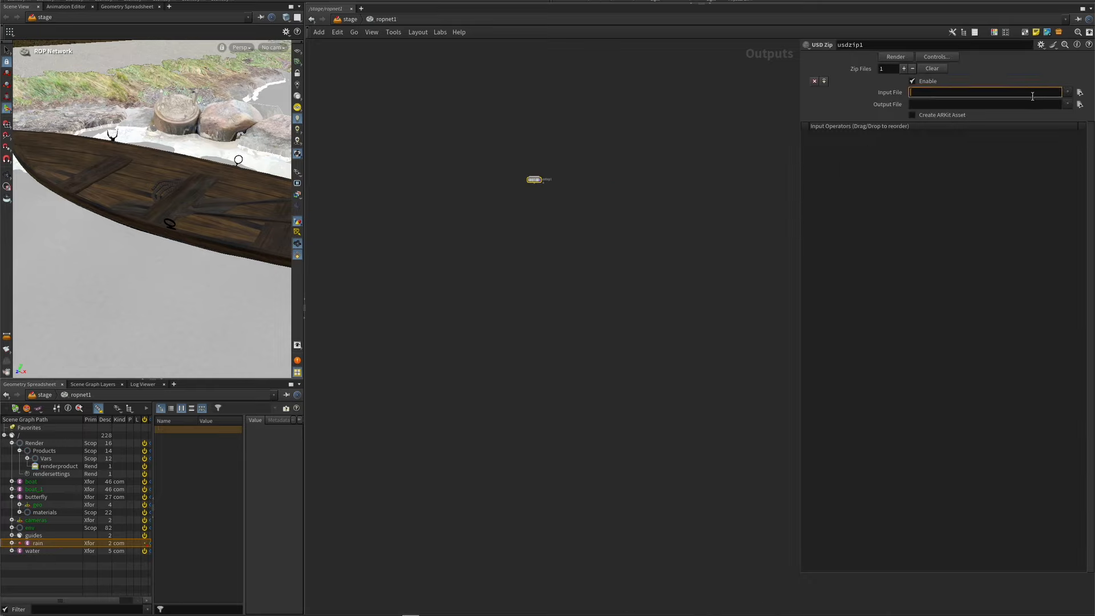
pyautogui.hotkey('ctrl', 'v')
pyautogui.click(947, 105)
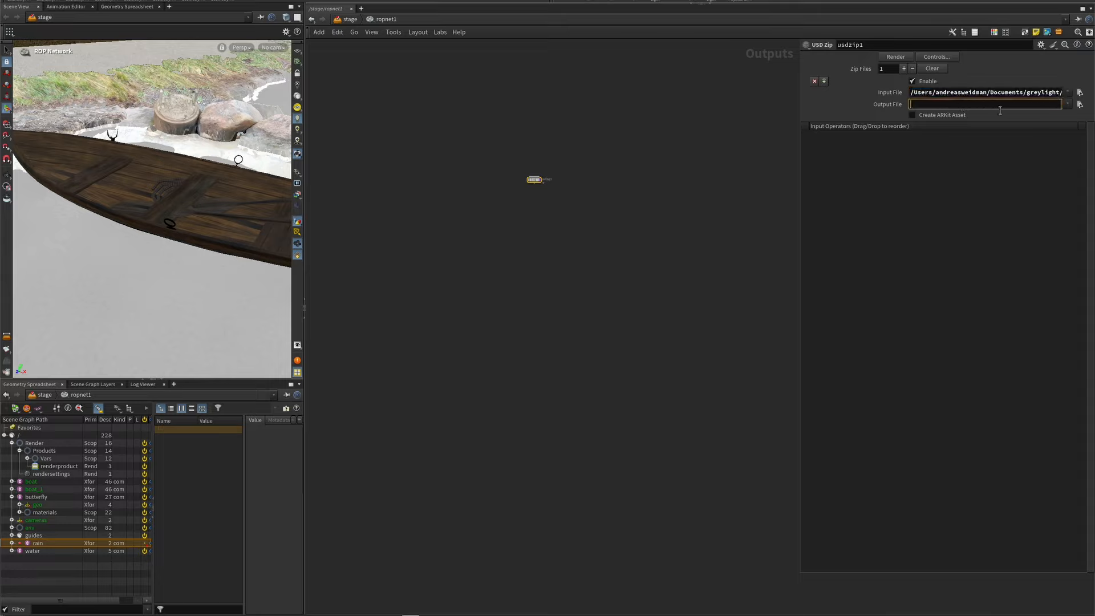
pyautogui.hotkey('ctrl', 'v')
pyautogui.press('Return')
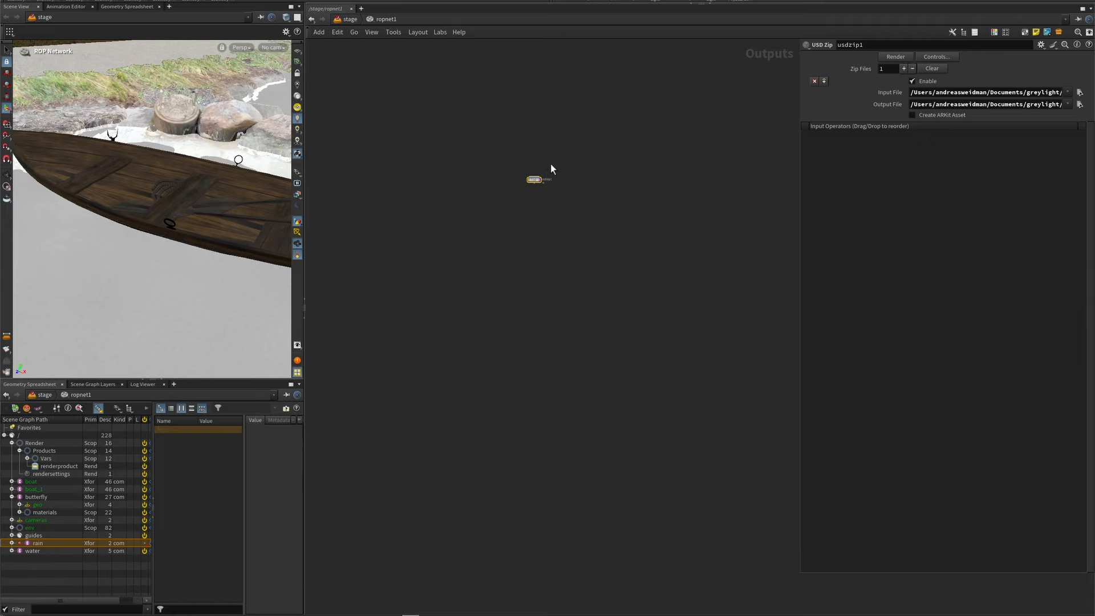
pyautogui.moveTo(535, 181)
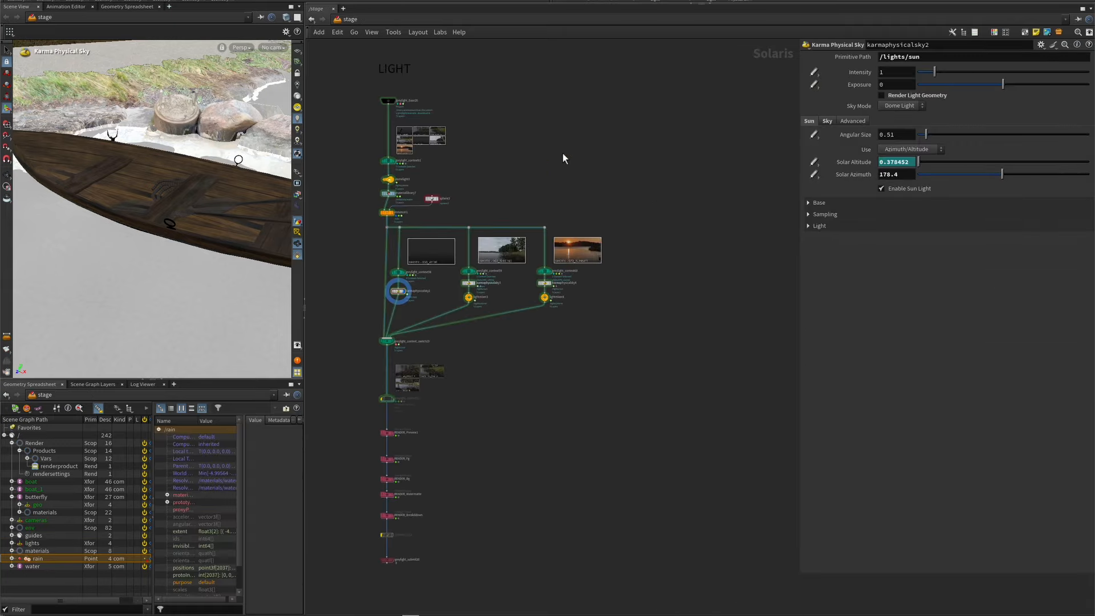